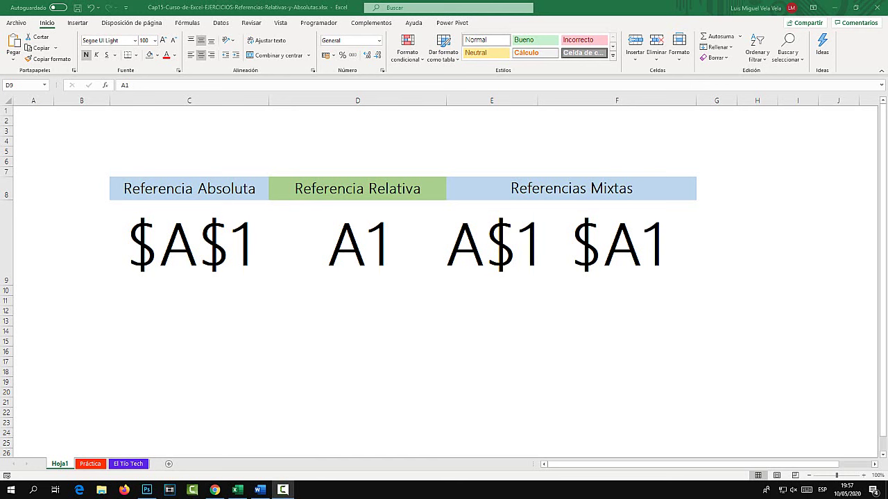
# Step: Flip through the Práctica and El Tío Tech sheets, then return to Hoja1
pyautogui.hotkey('ctrl', 'pagedown')
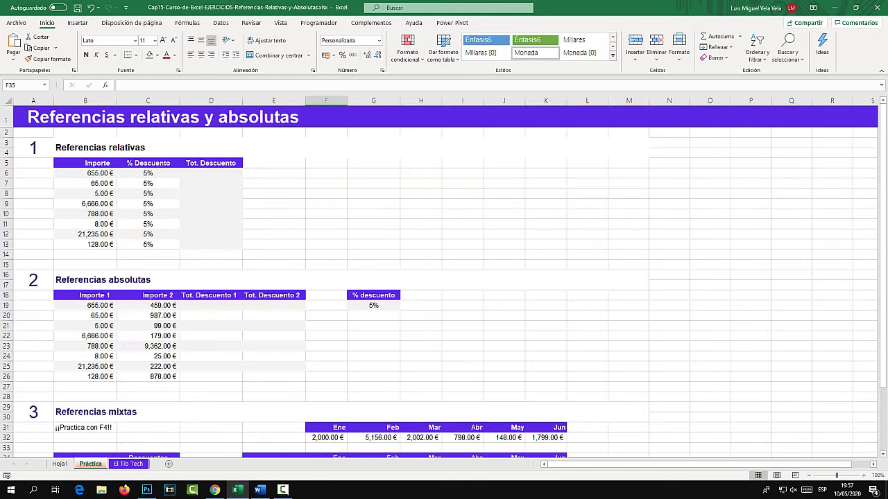
pyautogui.hotkey('ctrl', 'pagedown')
pyautogui.hotkey('ctrl', 'pageup')
pyautogui.hotkey('ctrl', 'pageup')
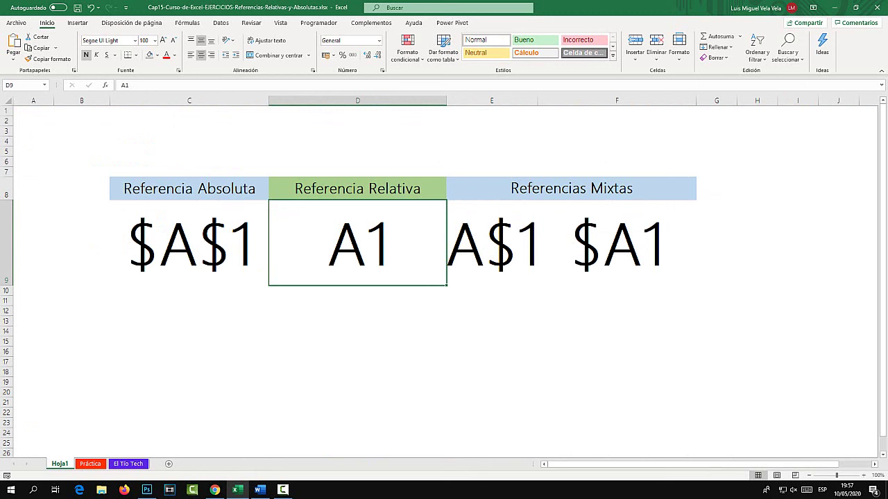
# Step: In the browser, trim the course page's address to load the eltiotech.com homepage
pyautogui.click(216, 490)
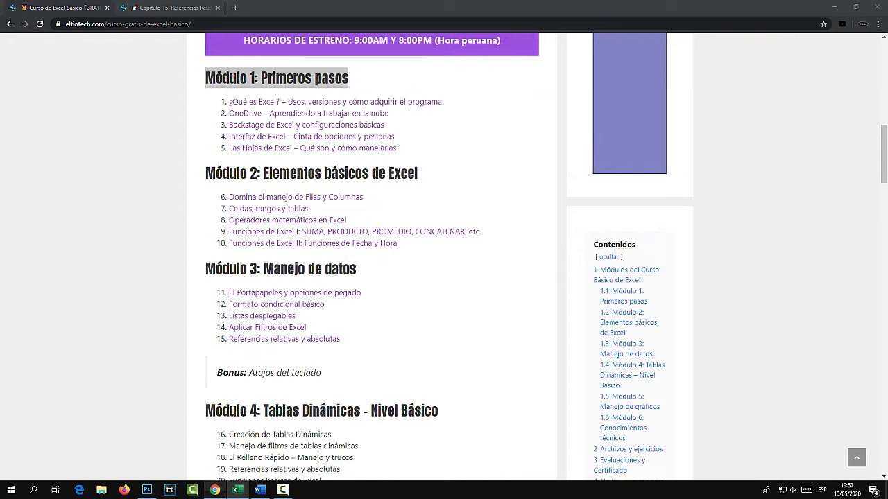
pyautogui.scroll(3, 372, 312)
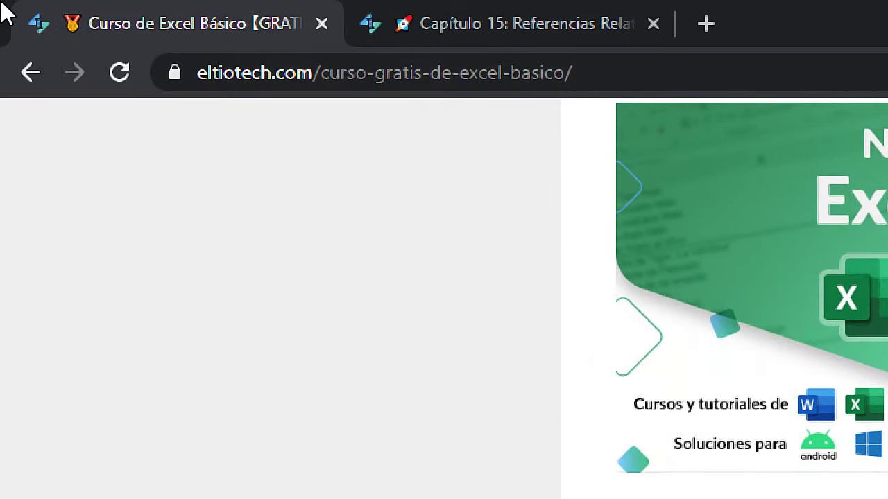
pyautogui.moveTo(316, 74); pyautogui.dragTo(673, 75)
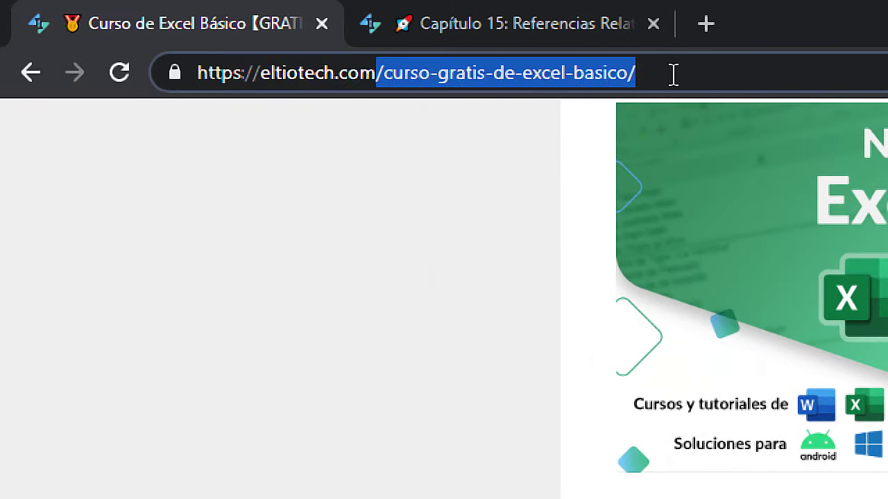
pyautogui.press('BackSpace')
pyautogui.press('Return')
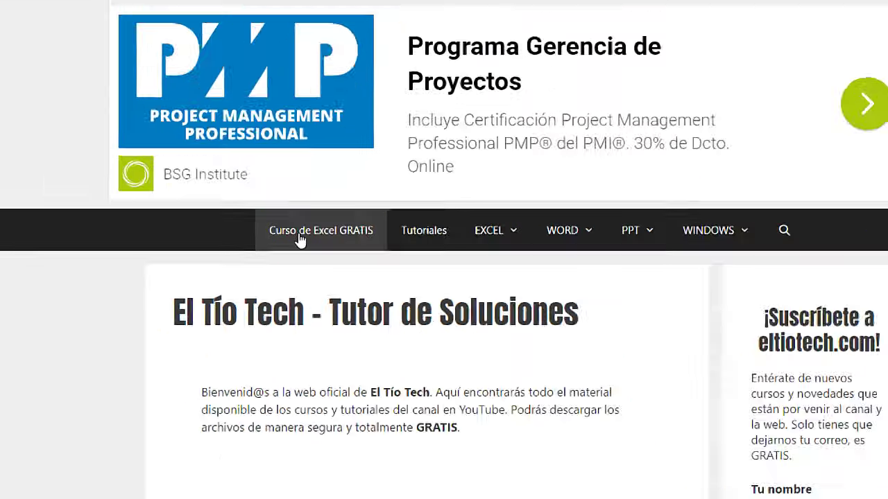
# Step: Open the 'Curso de Excel GRATIS' page and scroll through its module list
pyautogui.click(300, 239)
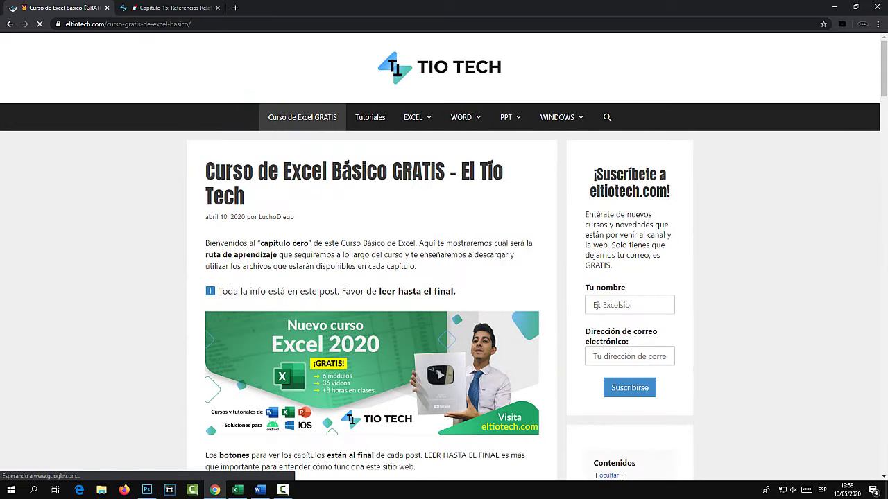
pyautogui.scroll(-3, 372, 277)
pyautogui.scroll(-4, 372, 277)
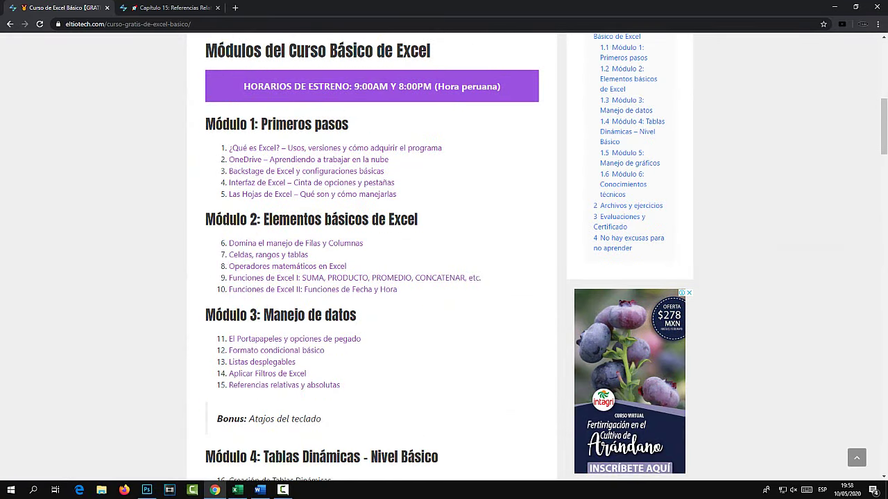
pyautogui.scroll(-2, 285, 247)
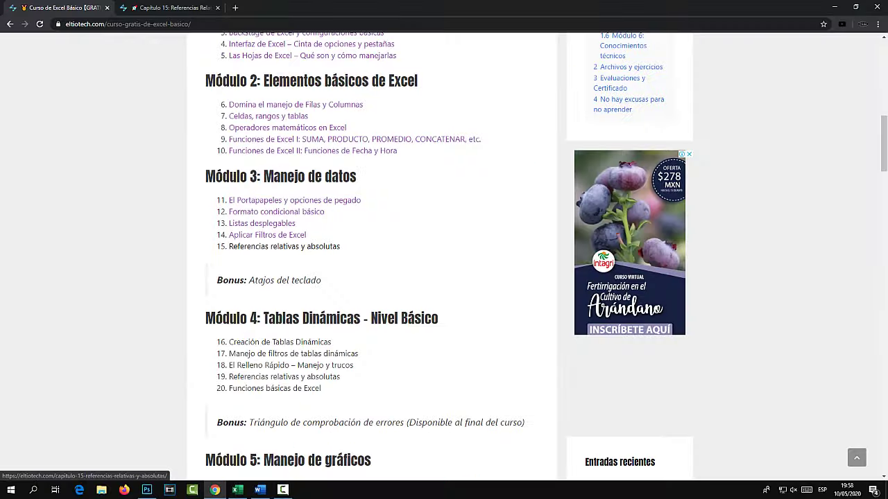
pyautogui.scroll(15, 444, 277)
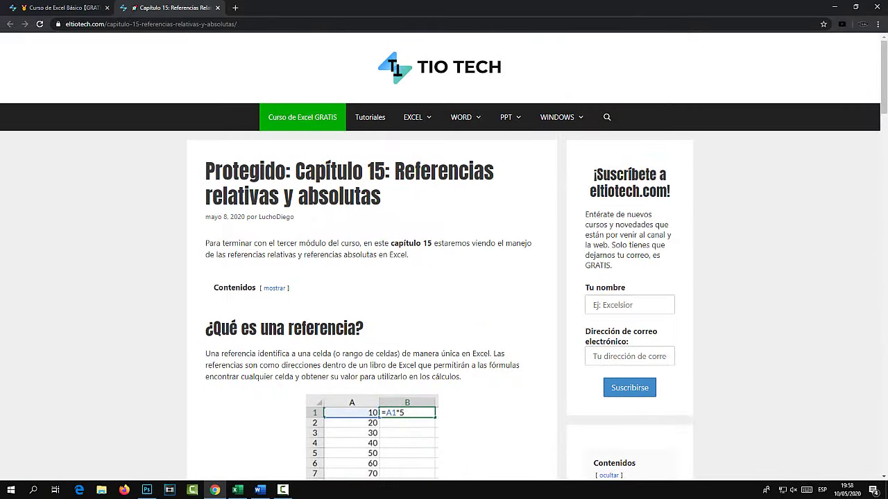
# Step: Scroll down the Capítulo 15 page through the Referencias Absolutas and download sections
pyautogui.scroll(-3, 444, 277)
pyautogui.scroll(-3, 444, 278)
pyautogui.scroll(-3, 444, 277)
pyautogui.scroll(-3, 444, 277)
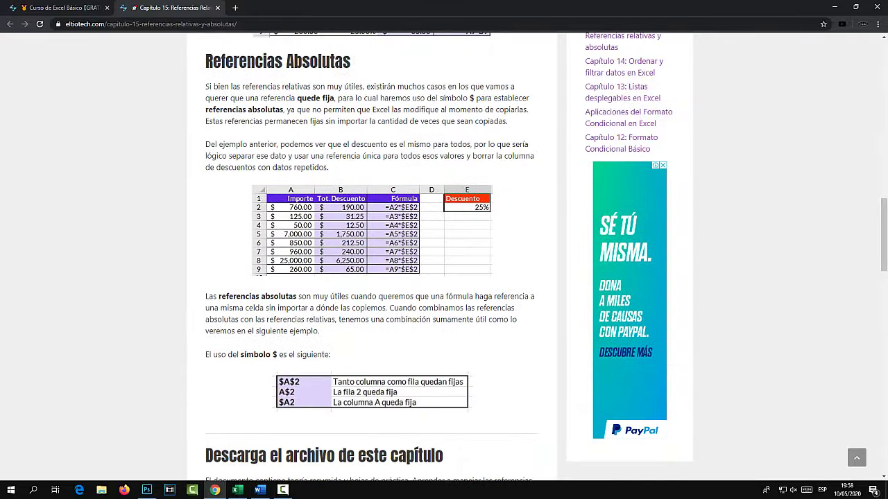
pyautogui.scroll(-5, 444, 277)
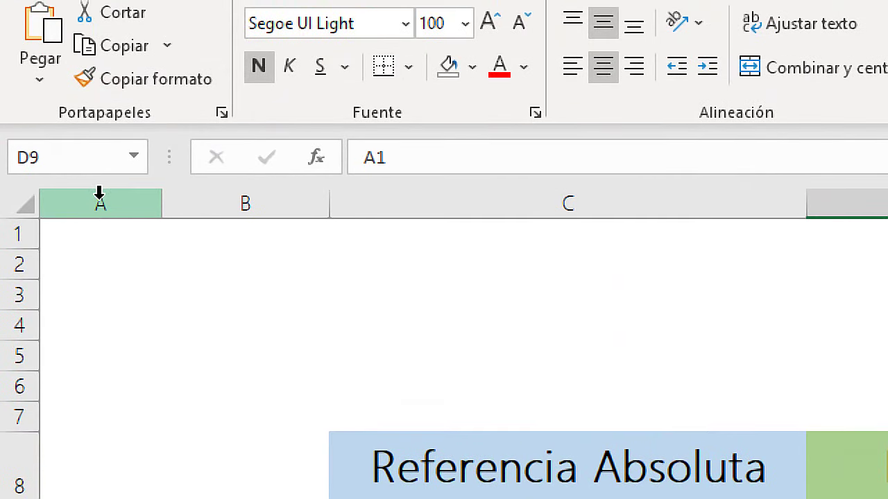
# Step: Fill cell A1 light green, then select the $A$1 and A1 reference example cells
pyautogui.click(99, 198)
pyautogui.click(25, 235)
pyautogui.click(95, 234)
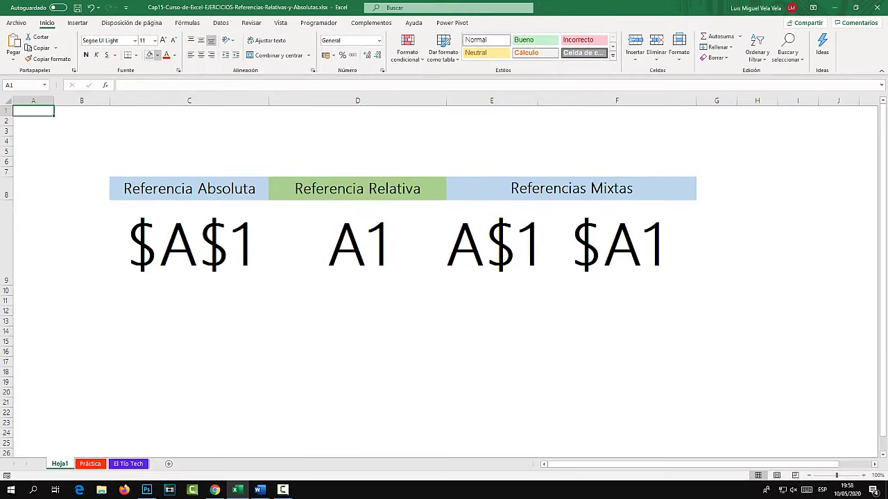
pyautogui.click(158, 54)
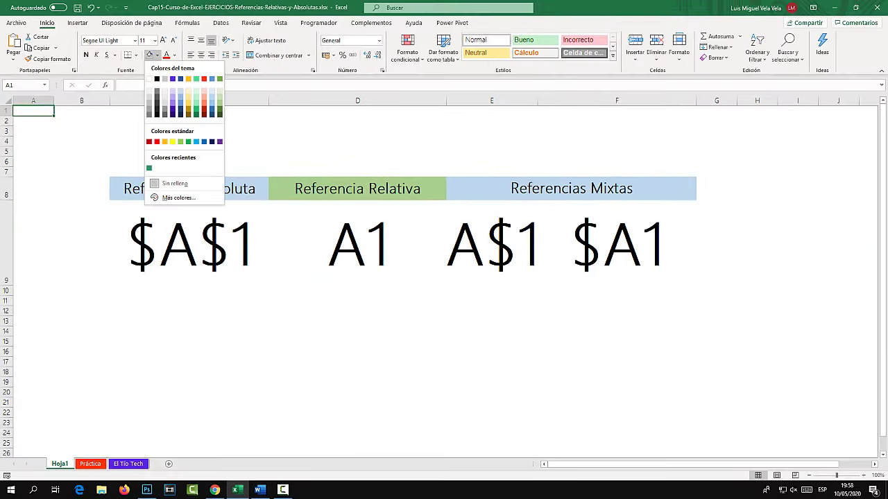
pyautogui.click(218, 93)
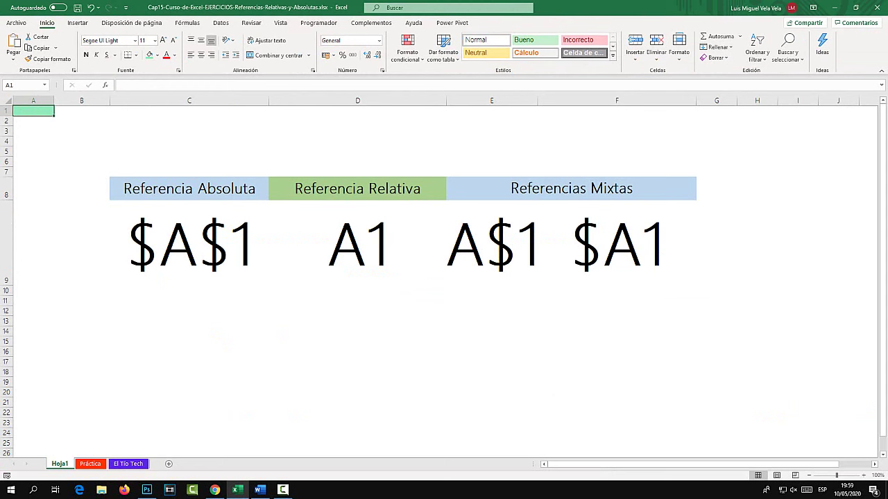
pyautogui.click(189, 243)
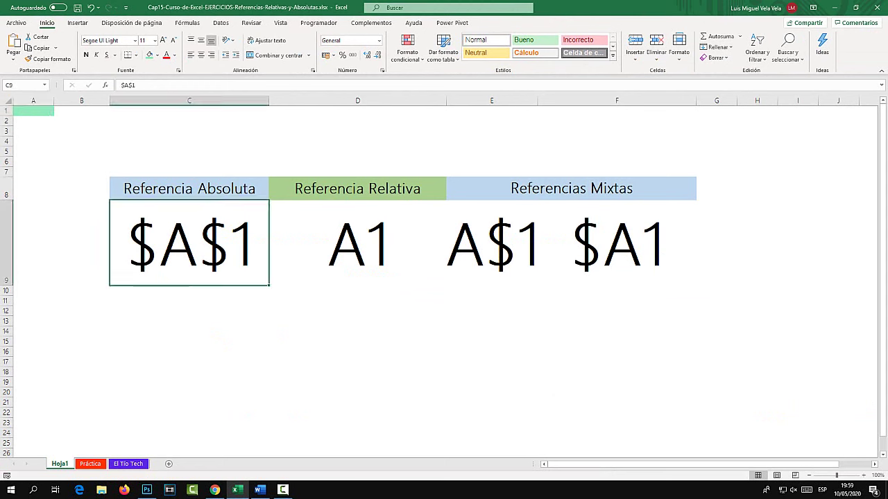
pyautogui.click(357, 243)
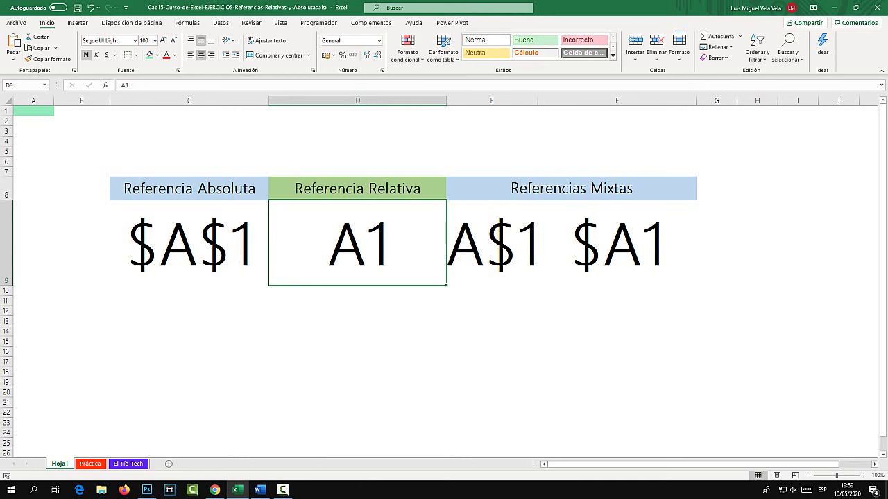
pyautogui.moveTo(447, 285); pyautogui.dragTo(447, 418)
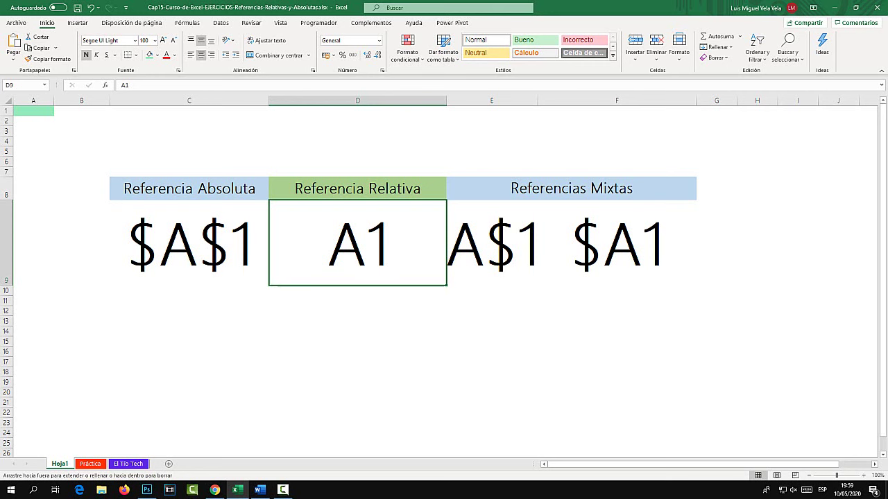
pyautogui.moveTo(447, 418); pyautogui.dragTo(447, 285)
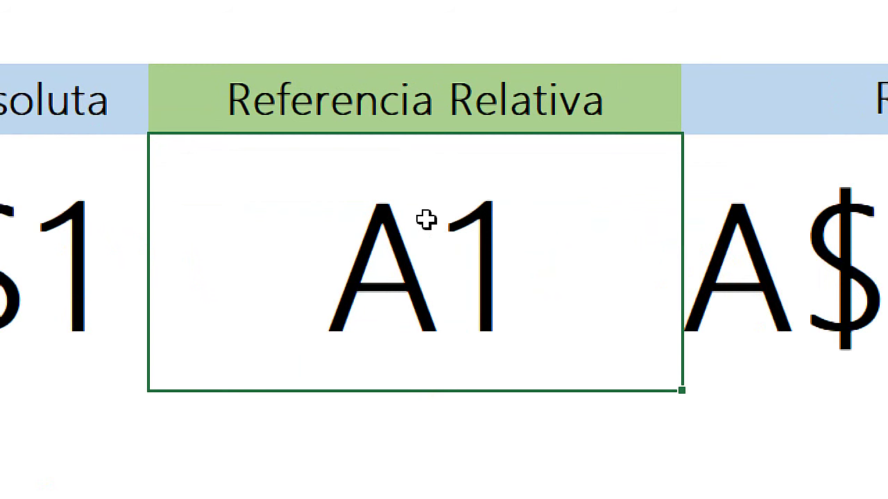
pyautogui.doubleClick(450, 215)
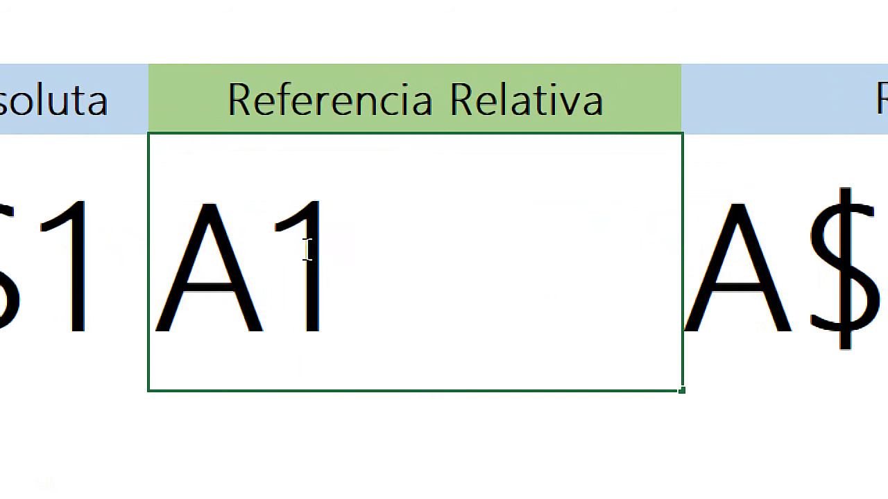
pyautogui.moveTo(307, 248); pyautogui.dragTo(278, 250)
pyautogui.click(284, 254)
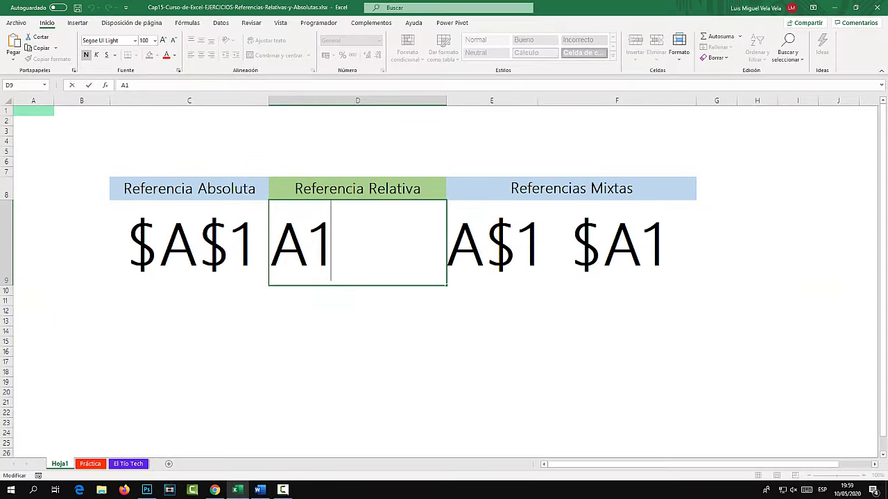
pyautogui.click(188, 243)
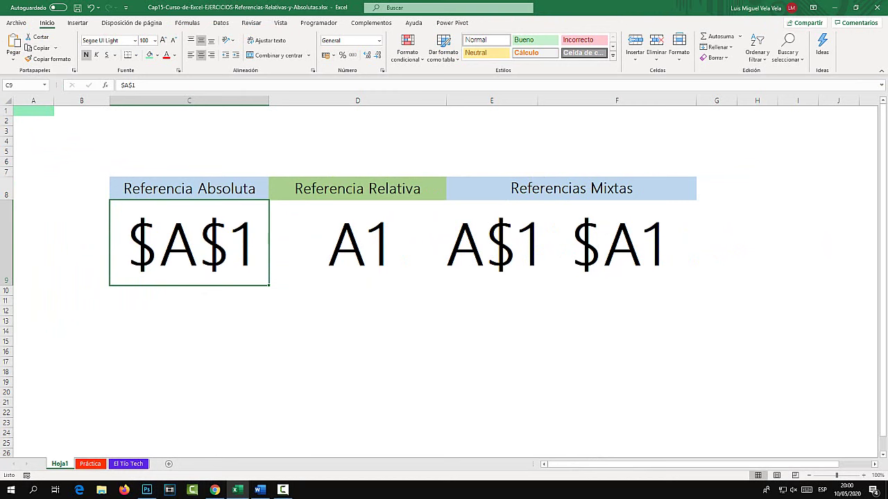
pyautogui.click(616, 243)
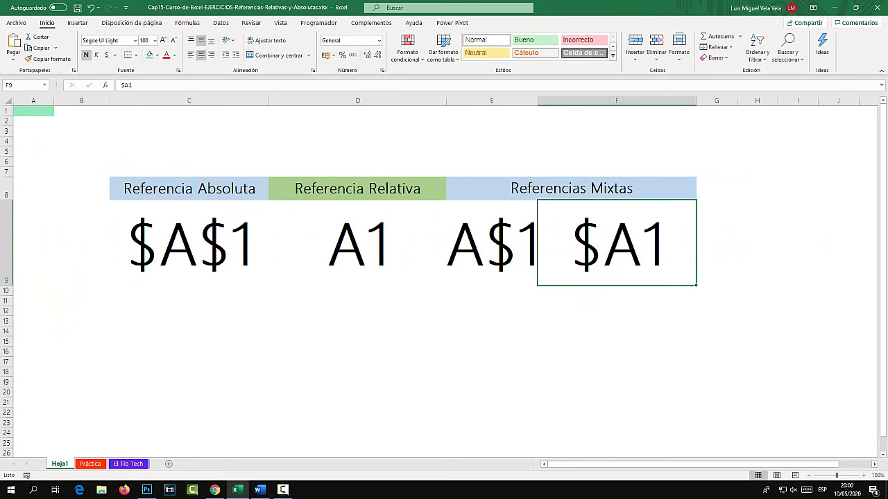
pyautogui.click(492, 243)
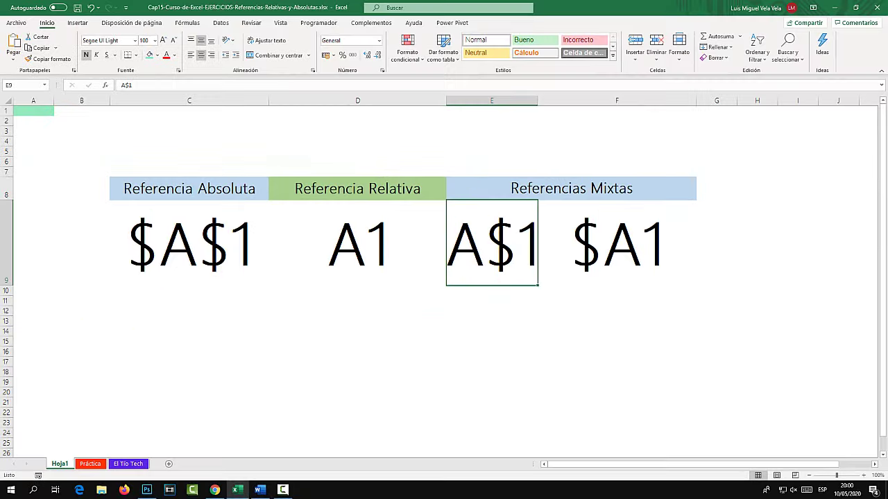
pyautogui.click(616, 243)
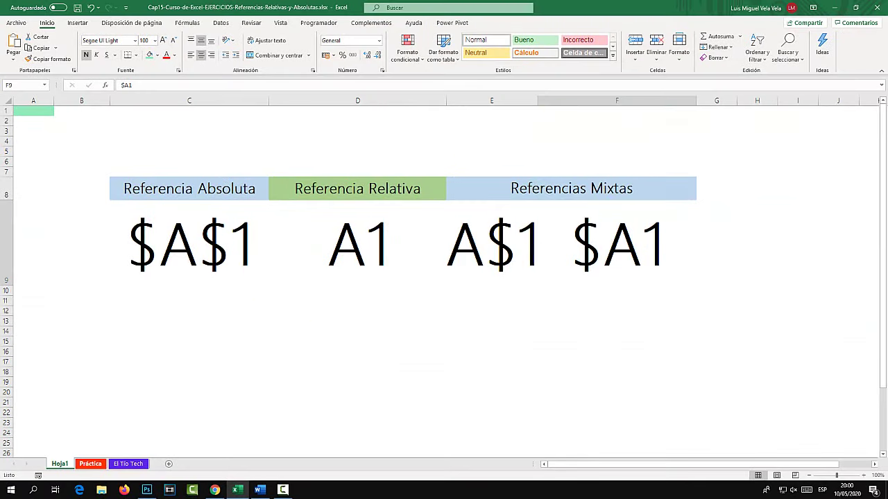
# Step: On the Práctica sheet, look over D6, the 5% in C6 and 655.00 € in B6
pyautogui.click(90, 463)
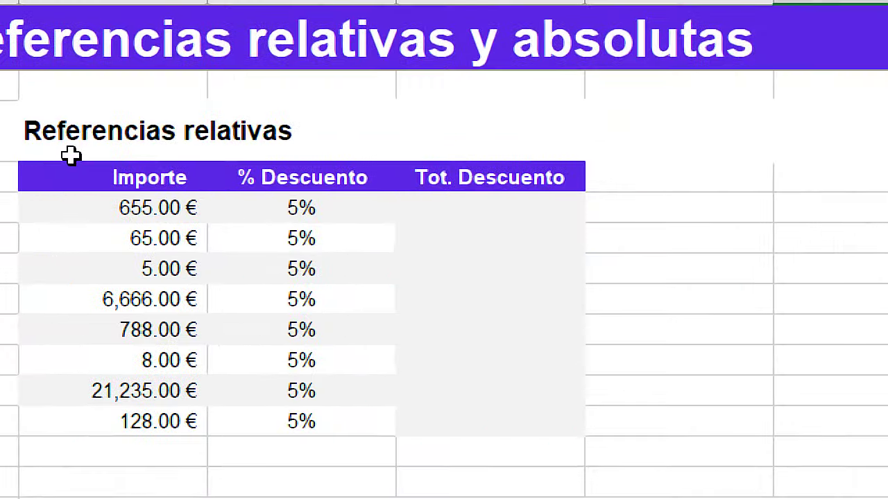
pyautogui.click(215, 173)
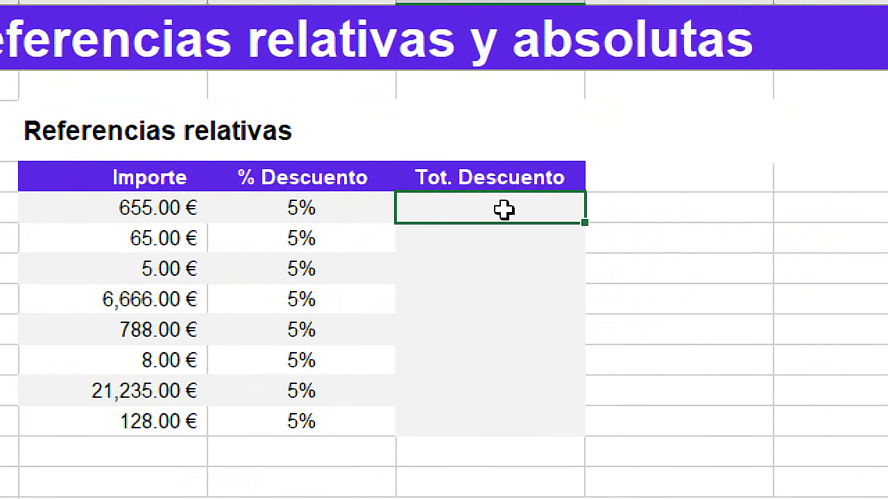
pyautogui.write('=')
pyautogui.press('Escape')
pyautogui.click(317, 209)
pyautogui.click(148, 208)
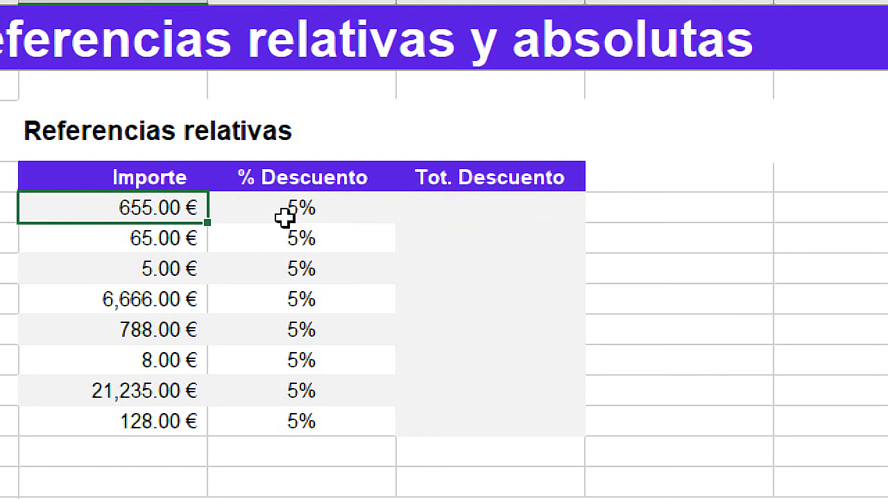
pyautogui.click(471, 209)
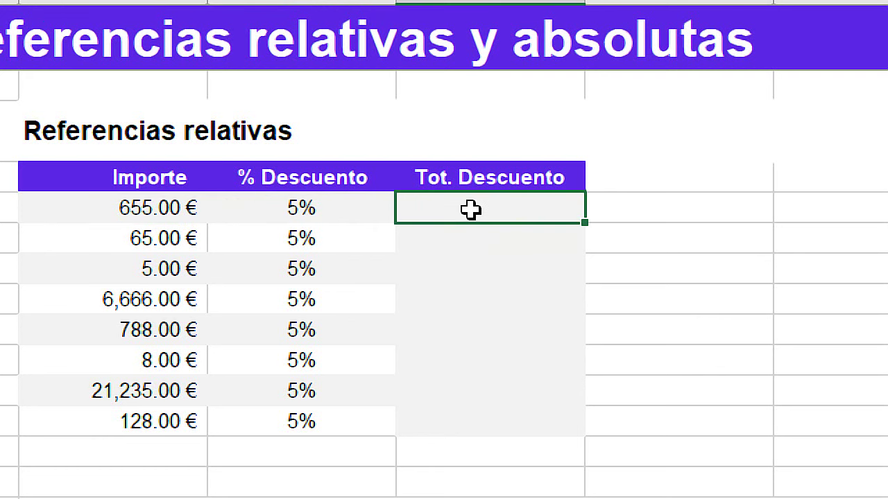
# Step: Enter =B6*C6 in D6 as the first Tot. Descuento
pyautogui.write('=')
pyautogui.click(127, 200)
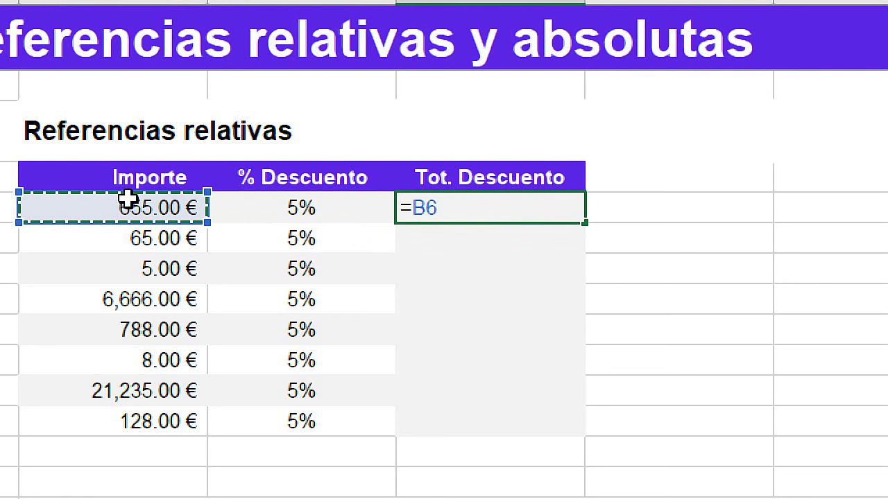
pyautogui.write('*')
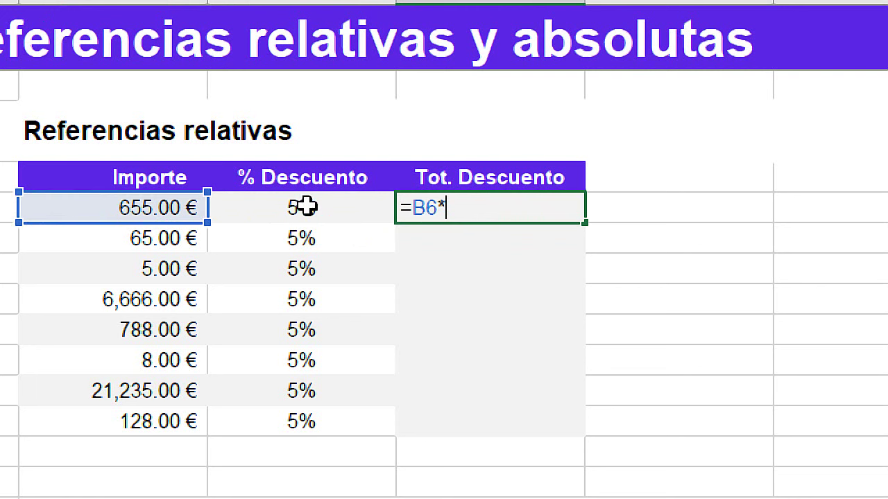
pyautogui.click(328, 209)
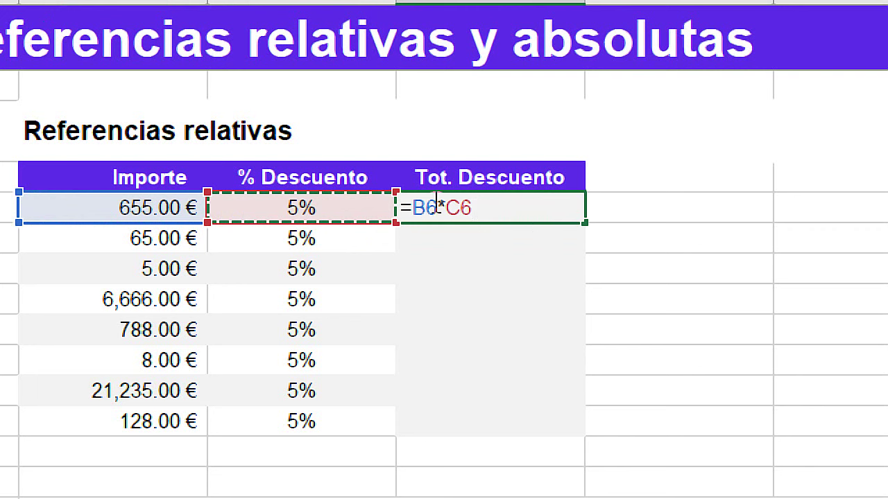
pyautogui.moveTo(437, 208); pyautogui.dragTo(414, 208)
pyautogui.click(416, 208)
pyautogui.moveTo(471, 208); pyautogui.dragTo(445, 208)
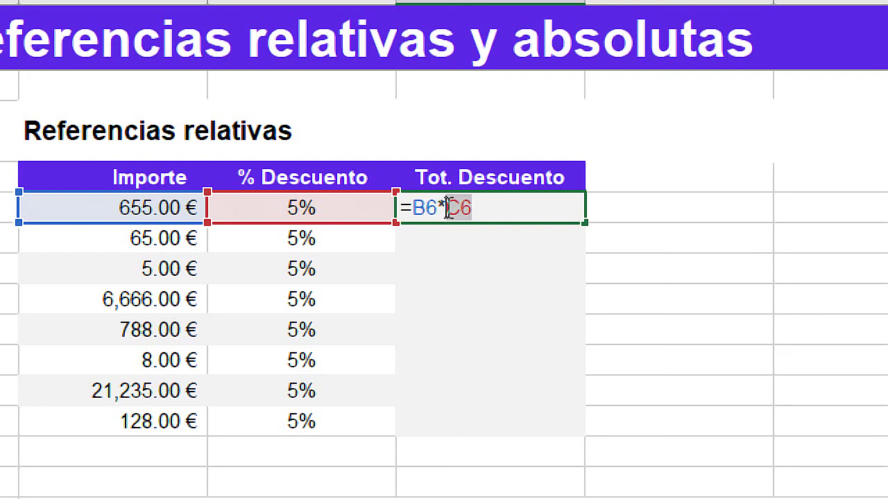
pyautogui.press('Return')
# Step: Fill the D6 formula down to D13 and inspect D6's =B6*C6
pyautogui.click(496, 207)
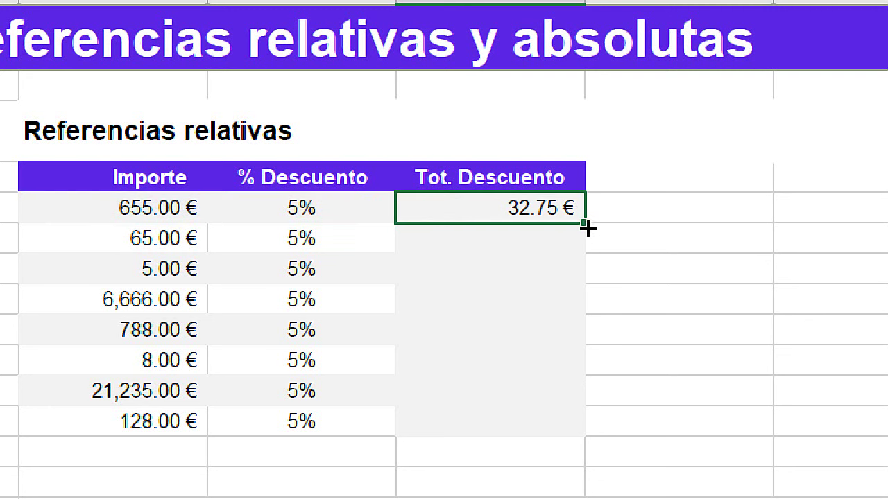
pyautogui.moveTo(585, 225); pyautogui.dragTo(578, 430)
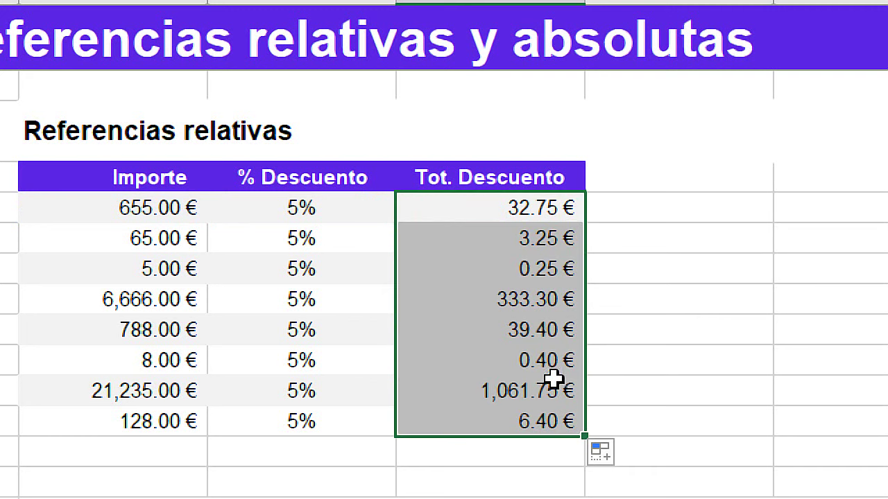
pyautogui.click(511, 206)
pyautogui.doubleClick(510, 206)
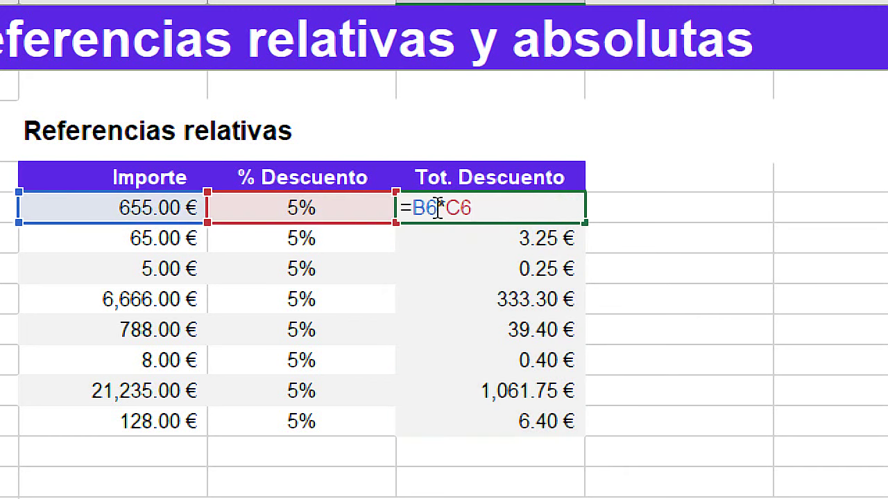
pyautogui.moveTo(437, 208); pyautogui.dragTo(415, 208)
pyautogui.press('Escape')
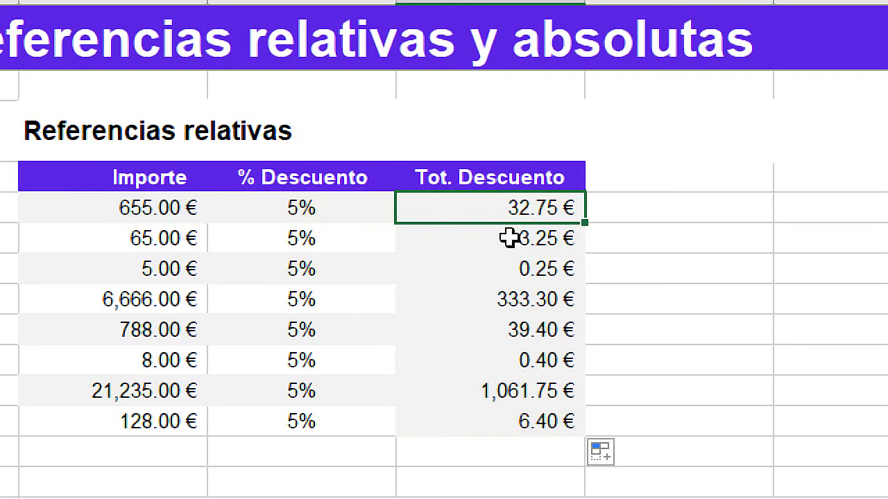
# Step: Check that D7, D8 and D9 hold =B7*C7, =B8*C8 and =B9*C9
pyautogui.click(515, 236)
pyautogui.doubleClick(512, 239)
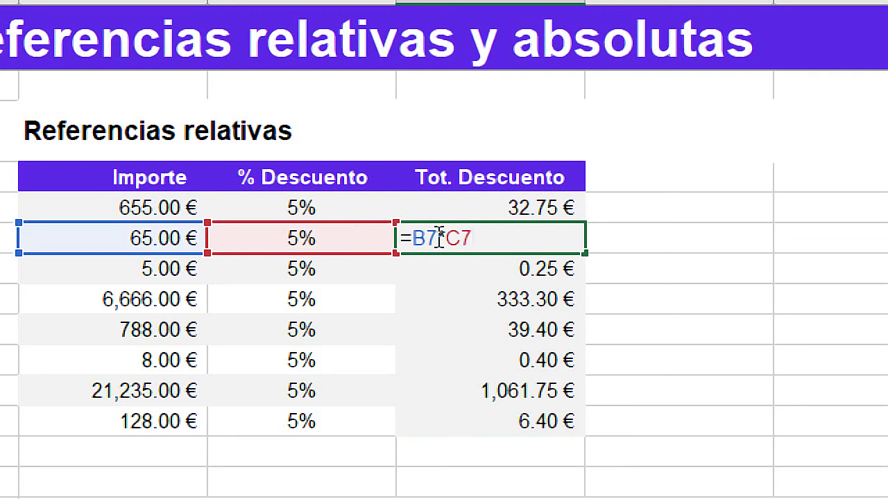
pyautogui.moveTo(437, 238); pyautogui.dragTo(403, 239)
pyautogui.press('Escape')
pyautogui.click(532, 269)
pyautogui.doubleClick(526, 272)
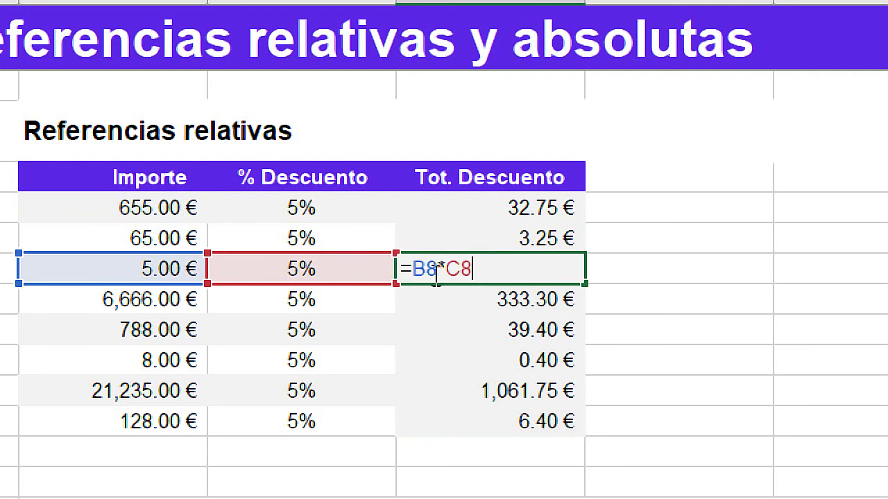
pyautogui.moveTo(436, 271); pyautogui.dragTo(408, 270)
pyautogui.press('Escape')
pyautogui.click(525, 298)
pyautogui.doubleClick(525, 298)
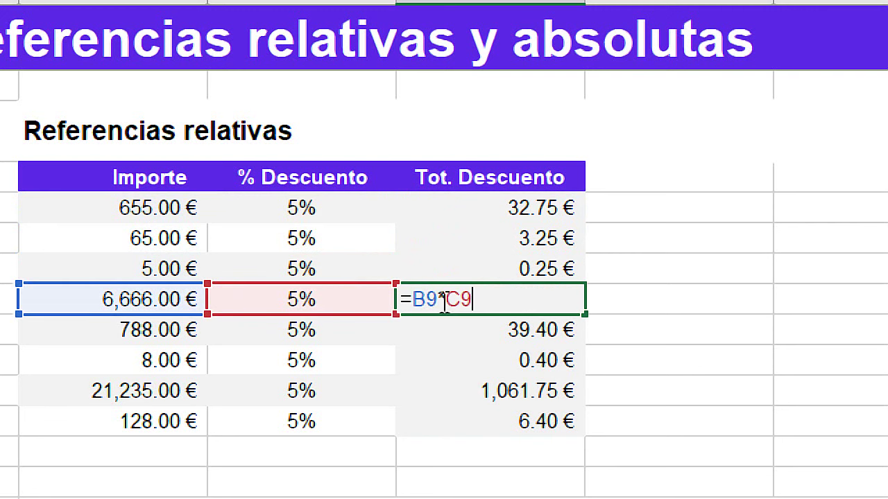
pyautogui.moveTo(438, 299); pyautogui.dragTo(429, 298)
pyautogui.press('Escape')
# Step: Inspect D10's =B10*C10, then copy D6 one column right into E6
pyautogui.click(525, 331)
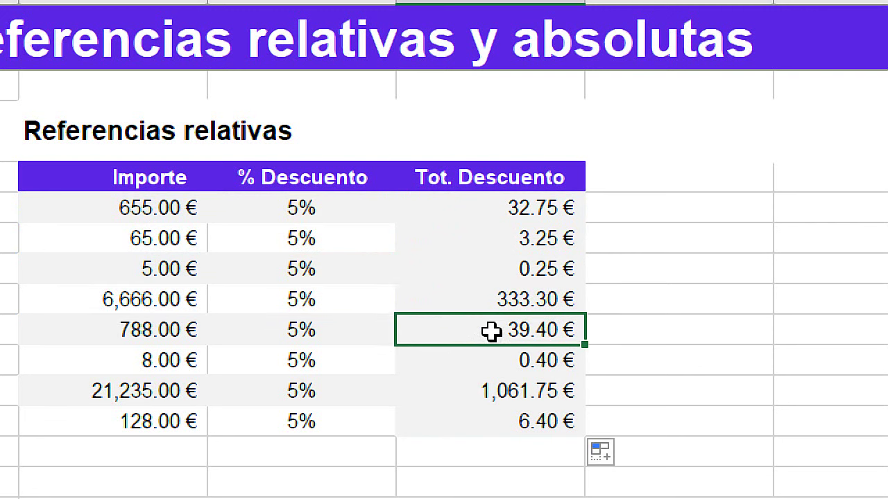
pyautogui.doubleClick(491, 331)
pyautogui.moveTo(449, 329); pyautogui.dragTo(425, 330)
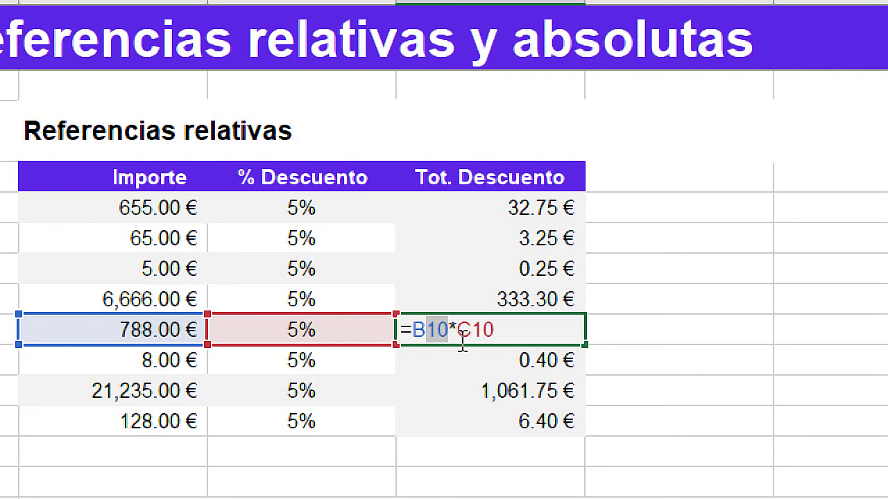
pyautogui.click(428, 331)
pyautogui.moveTo(449, 329); pyautogui.dragTo(428, 329)
pyautogui.press('Escape')
pyautogui.click(540, 206)
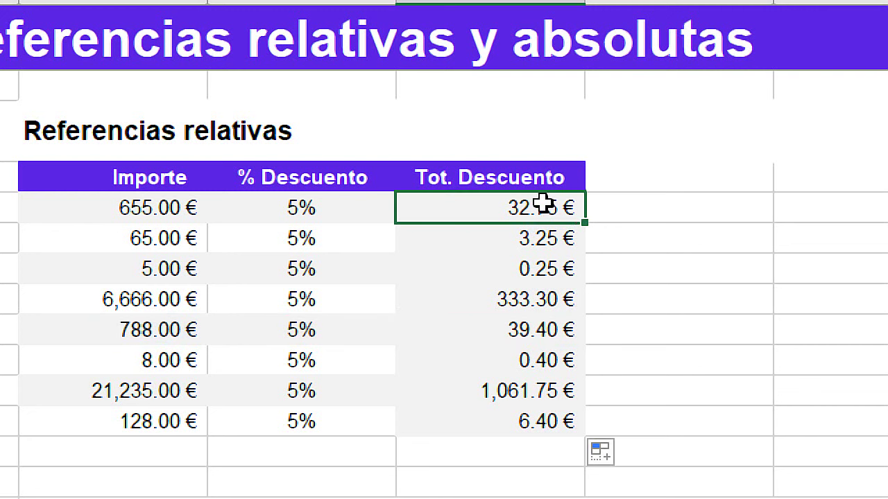
pyautogui.moveTo(587, 222); pyautogui.dragTo(724, 224)
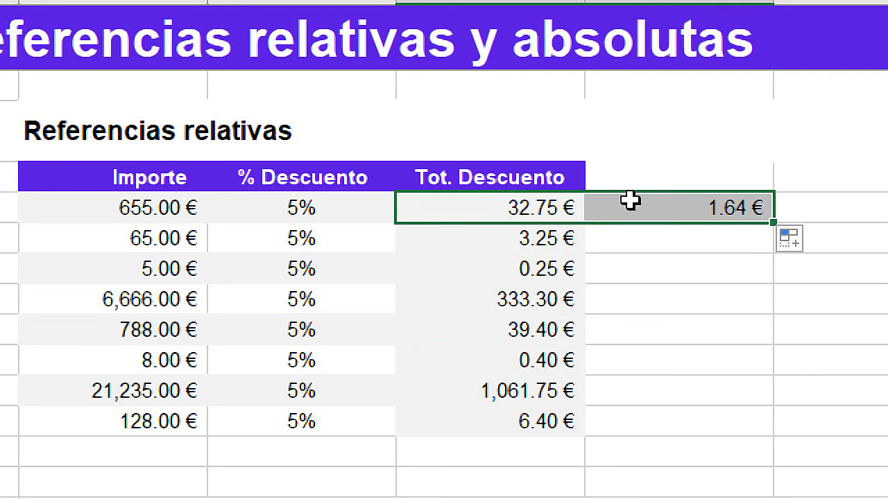
# Step: Compare E6's =C6*D6 with D6's formula, then clear the copied 1.64 € from E6
pyautogui.click(707, 205)
pyautogui.doubleClick(728, 205)
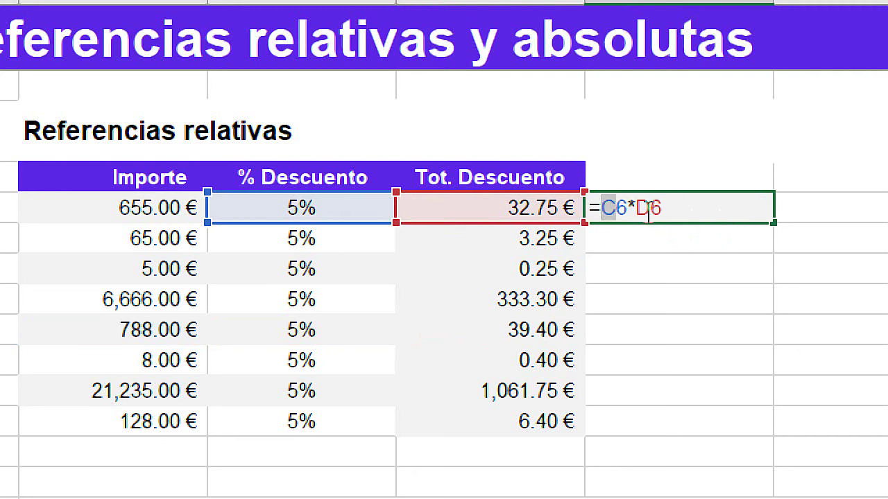
pyautogui.press('Escape')
pyautogui.doubleClick(534, 205)
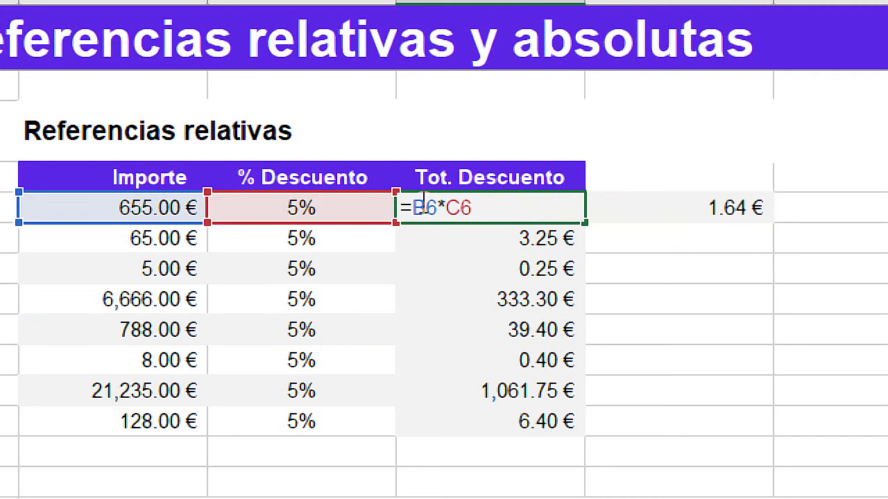
pyautogui.click(649, 206)
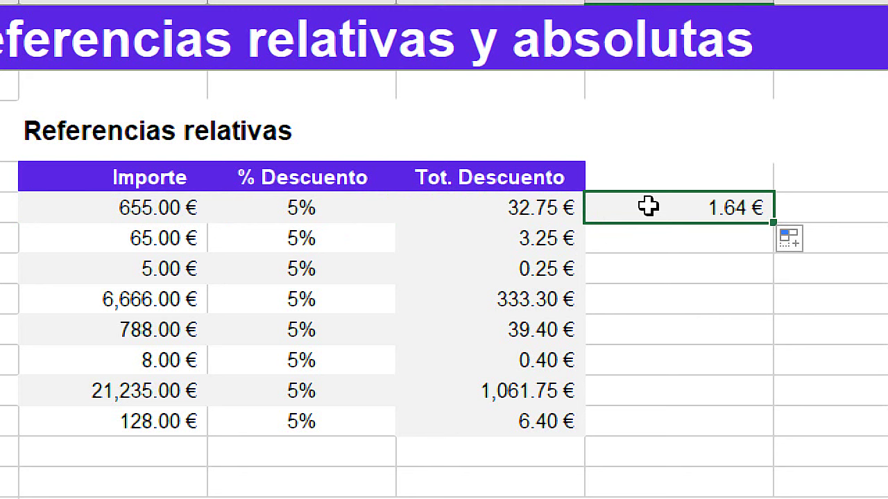
pyautogui.press('Delete')
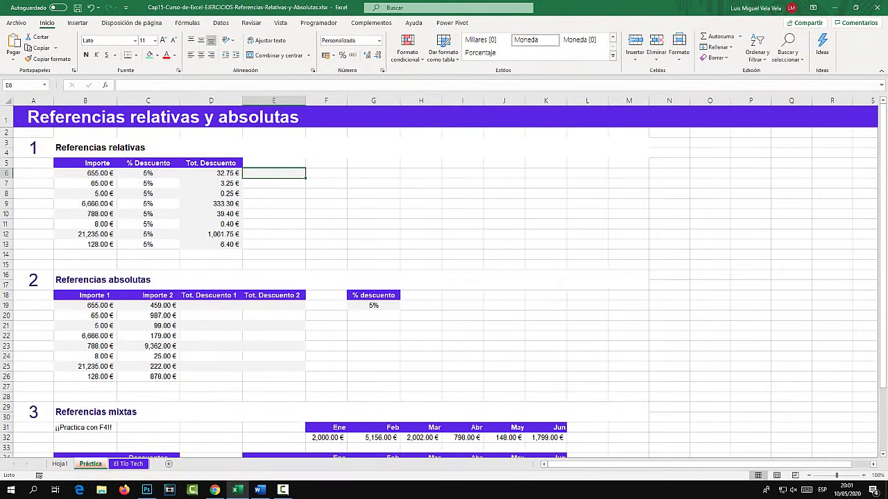
# Step: Fill the 5% discount cell G19 with orange, then select D19
pyautogui.scroll(-1, 444, 277)
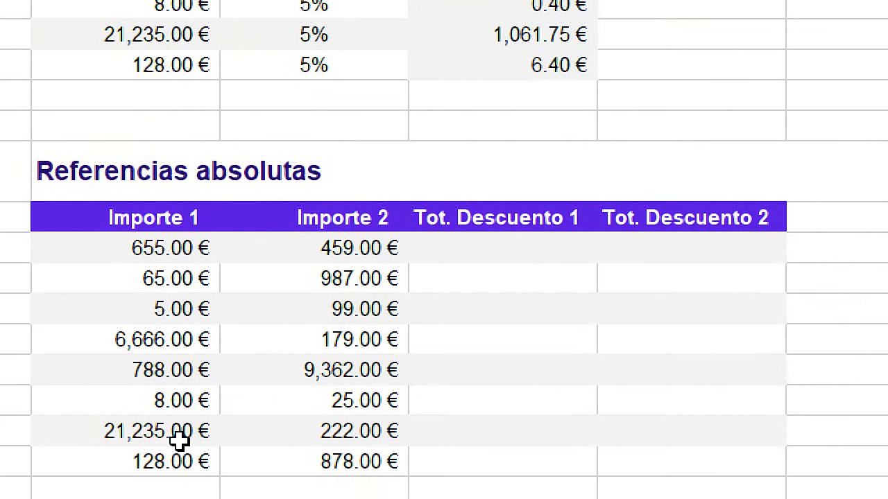
pyautogui.click(471, 248)
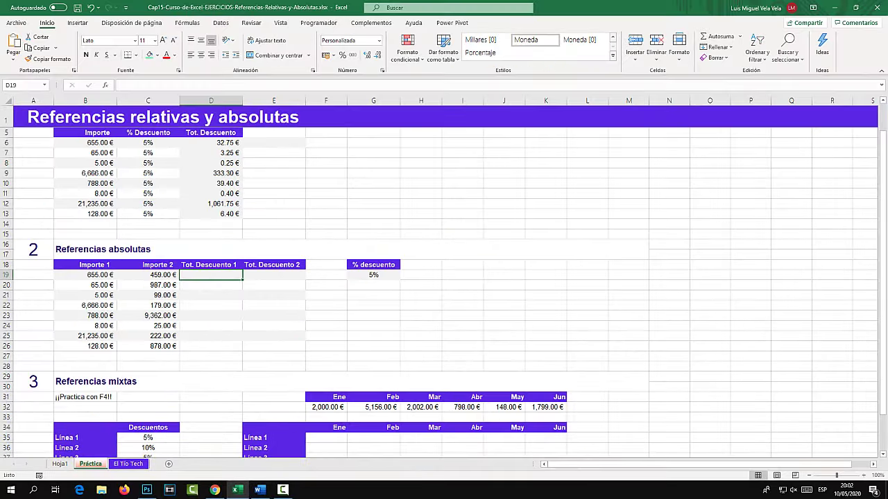
pyautogui.click(373, 275)
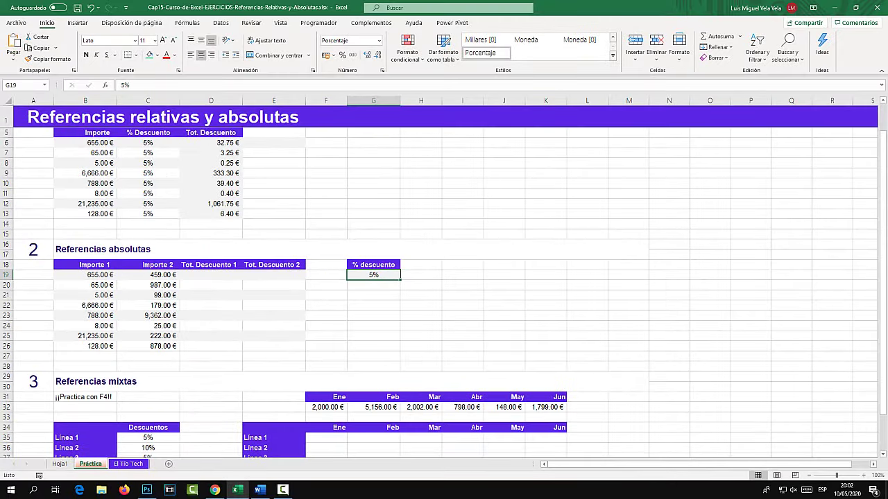
pyautogui.click(158, 55)
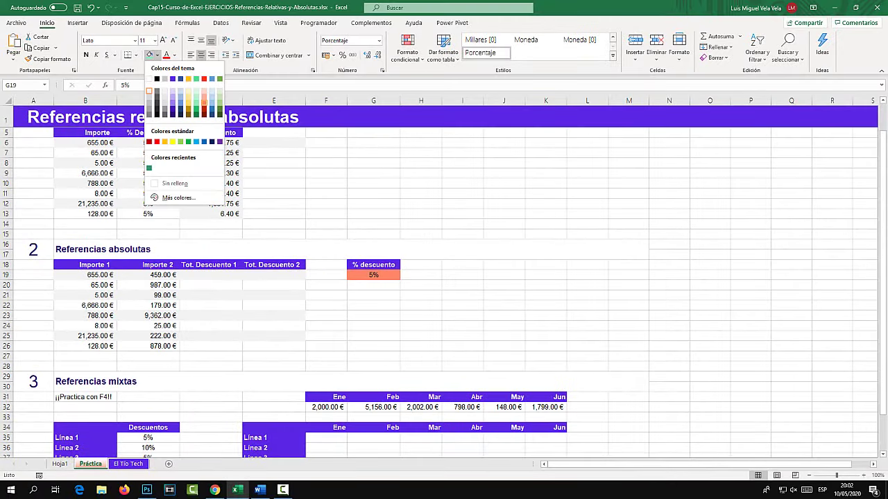
pyautogui.click(196, 104)
pyautogui.keyDown('ctrl'); pyautogui.scroll(1, 373, 275); pyautogui.keyUp('ctrl')
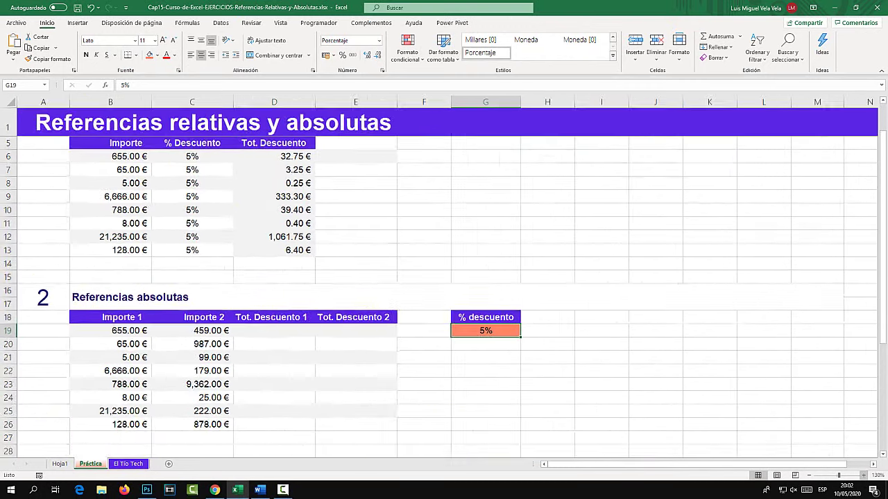
pyautogui.keyDown('ctrl'); pyautogui.scroll(2, 373, 275); pyautogui.keyUp('ctrl')
pyautogui.keyDown('ctrl'); pyautogui.scroll(2, 373, 274); pyautogui.keyUp('ctrl')
pyautogui.keyDown('ctrl'); pyautogui.scroll(2, 373, 274); pyautogui.keyUp('ctrl')
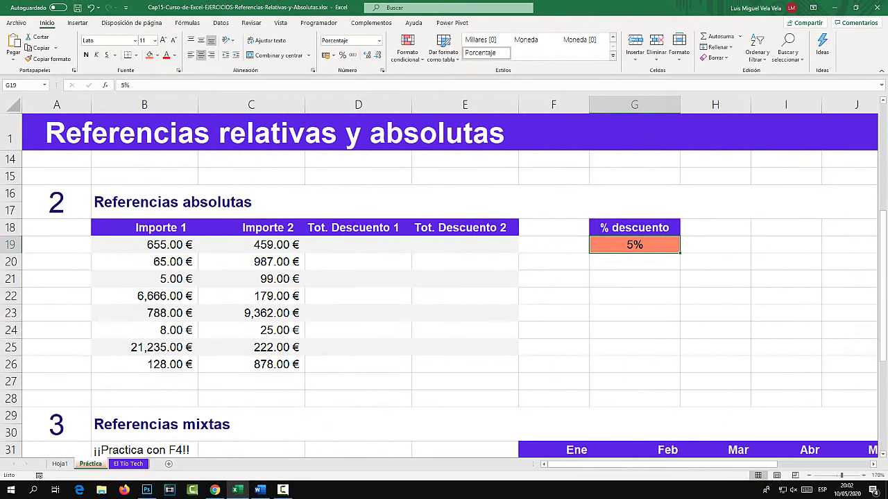
pyautogui.keyDown('ctrl'); pyautogui.scroll(1, 420, 272); pyautogui.keyUp('ctrl')
pyautogui.keyDown('ctrl'); pyautogui.scroll(1, 420, 271); pyautogui.keyUp('ctrl')
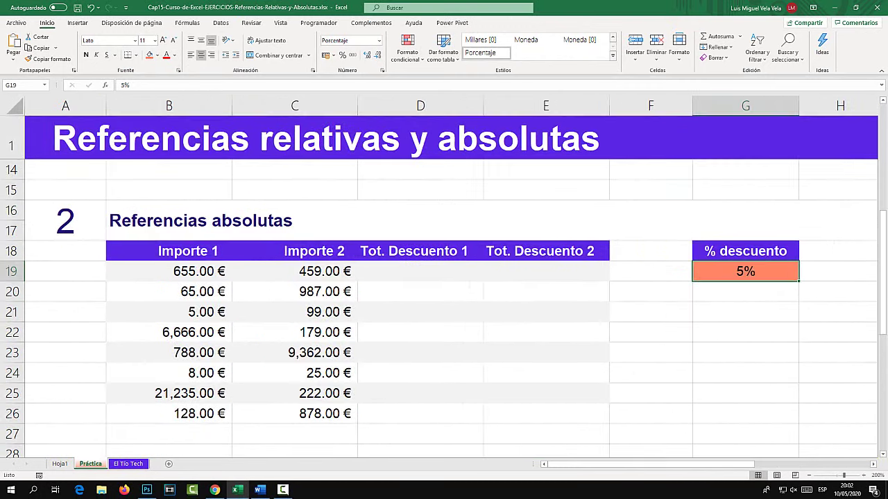
pyautogui.click(421, 271)
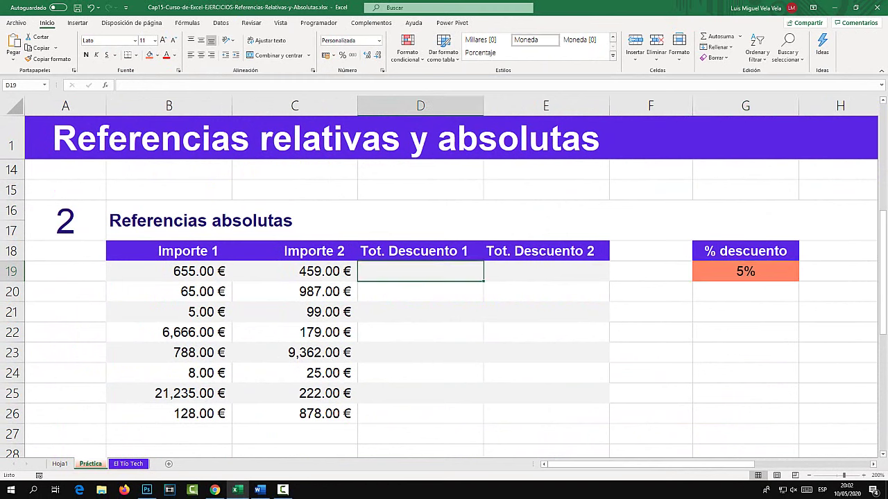
# Step: Enter =B19*G19 in D19, giving 32.75 €, and fill it down to D26
pyautogui.write('=')
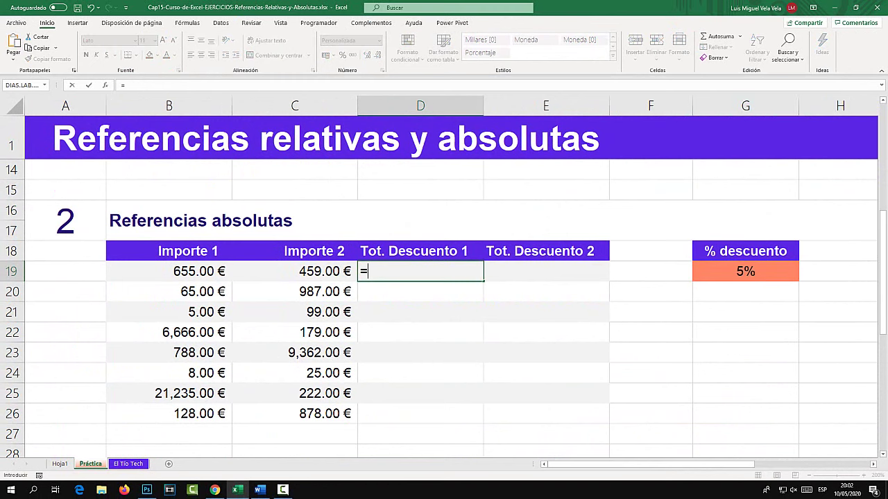
pyautogui.click(170, 271)
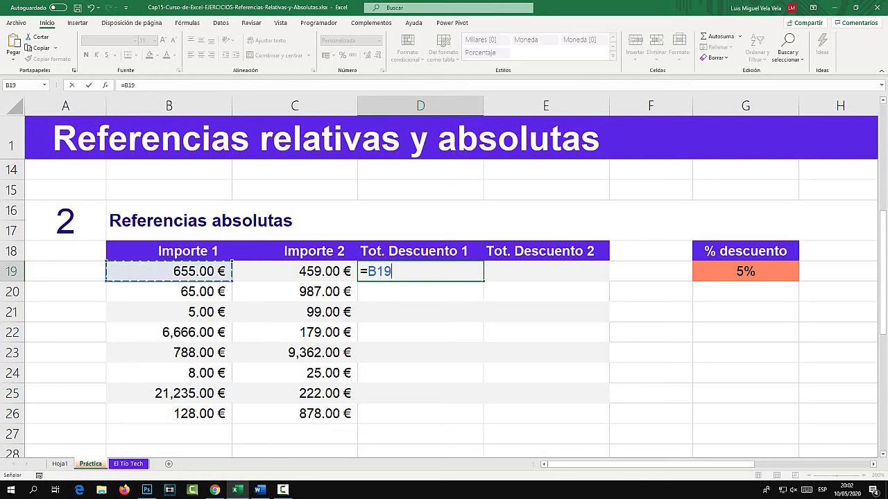
pyautogui.write('*')
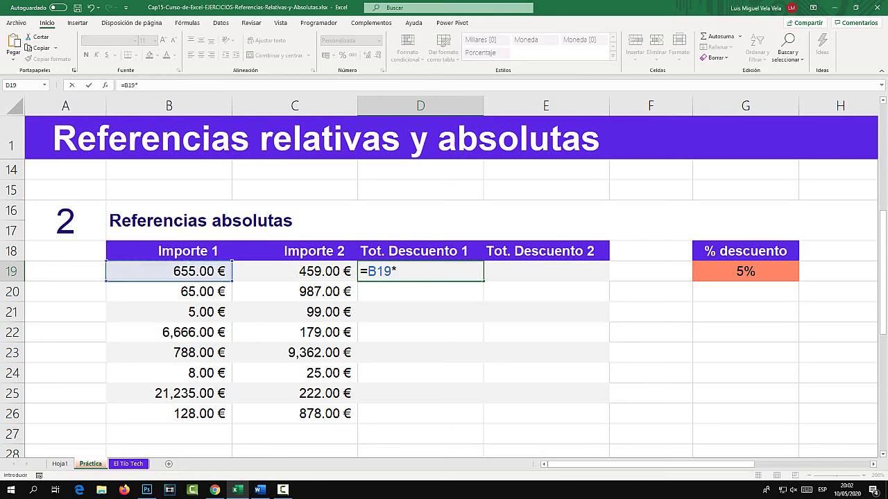
pyautogui.click(745, 272)
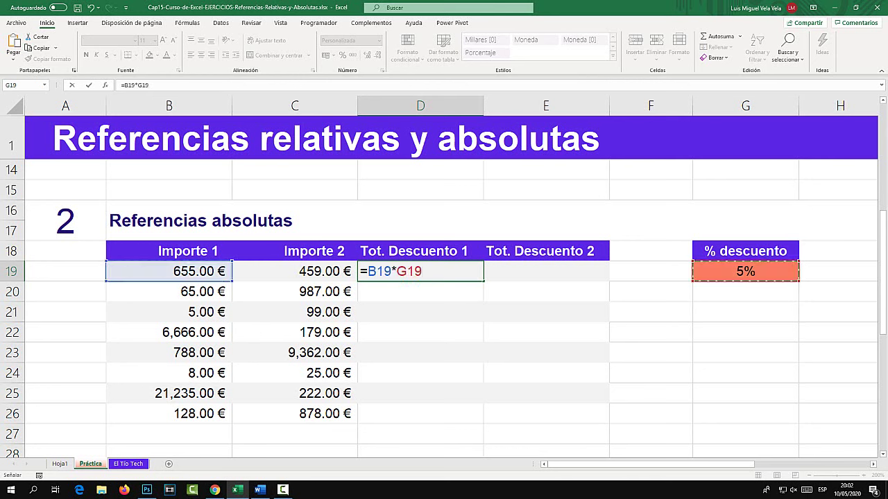
pyautogui.press('Return')
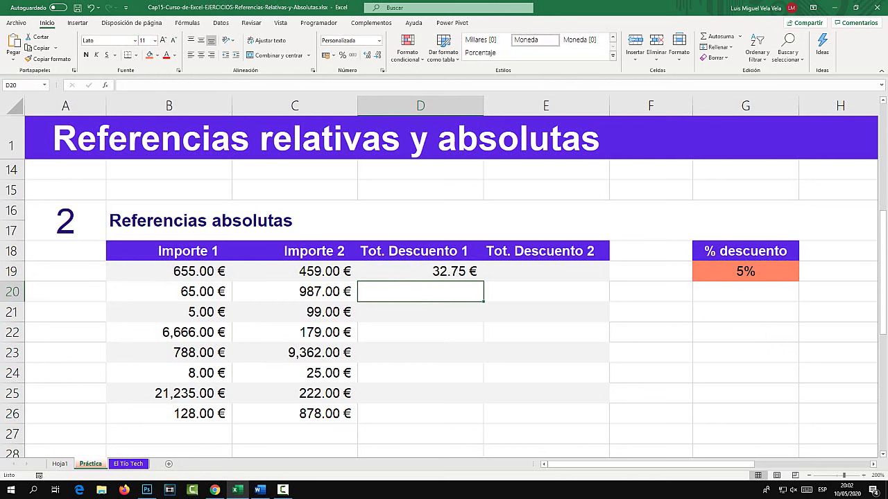
pyautogui.click(420, 271)
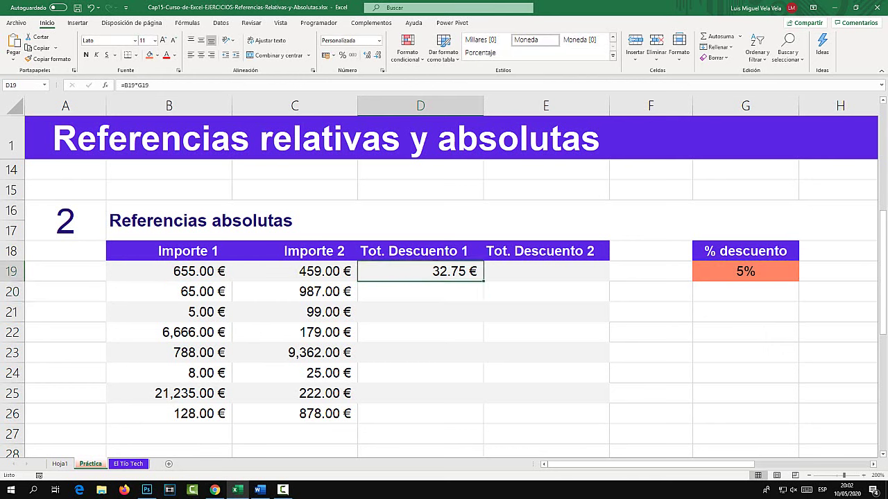
pyautogui.moveTo(483, 281); pyautogui.dragTo(483, 420)
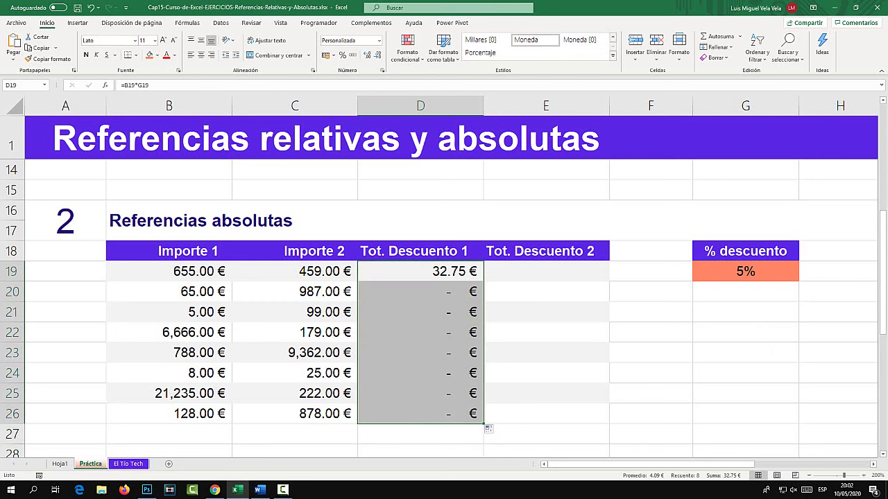
pyautogui.click(420, 291)
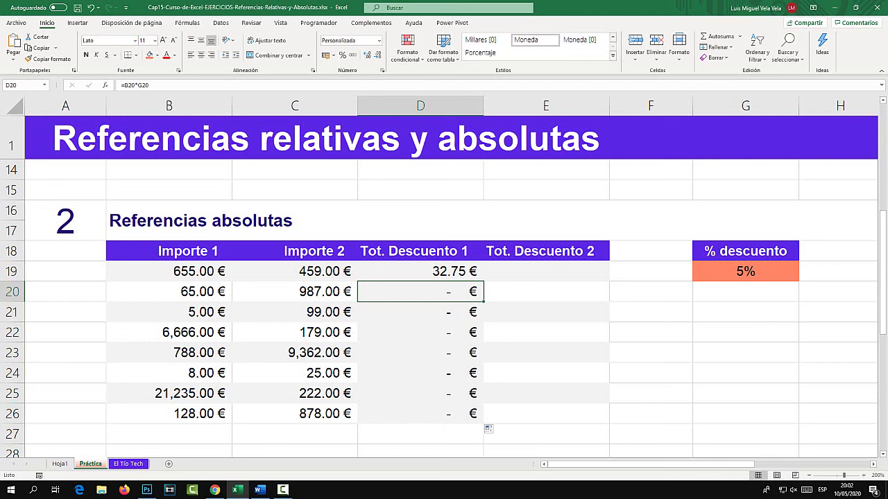
pyautogui.press('F2')
pyautogui.hotkey('shift', 'Left')
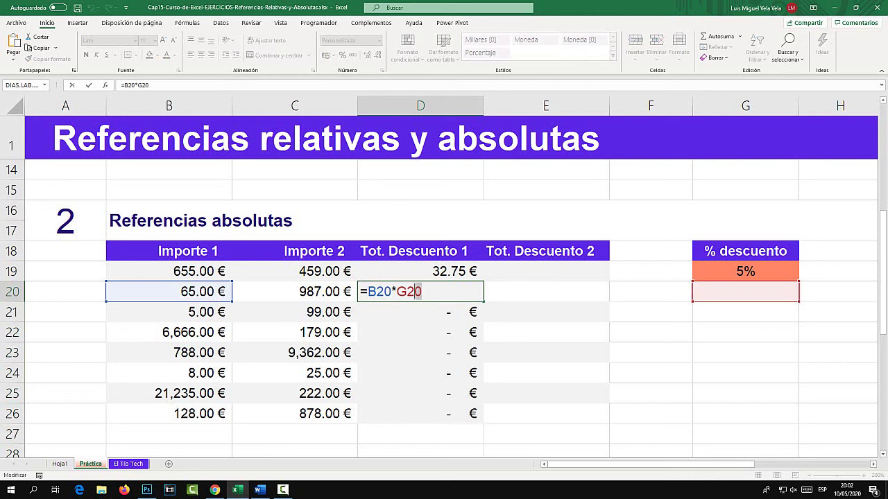
pyautogui.hotkey('shift', 'Left')
pyautogui.hotkey('shift', 'Left')
pyautogui.press('Escape')
pyautogui.press('Up')
pyautogui.press('F2')
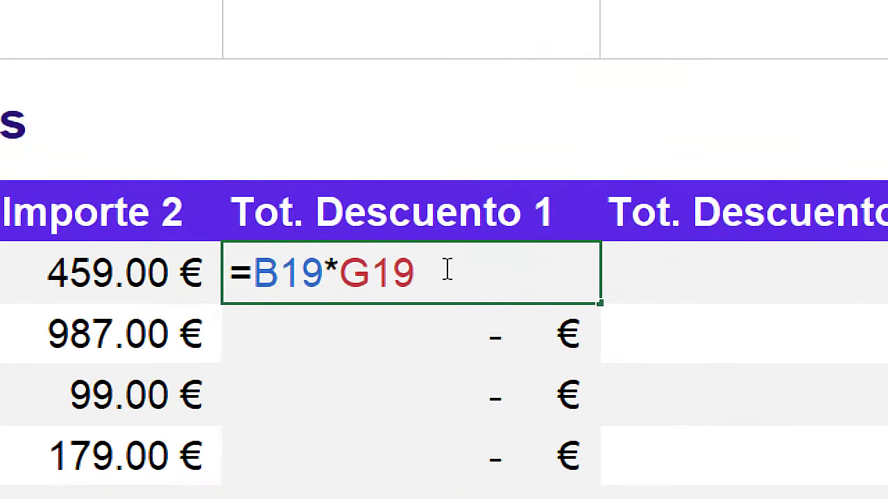
pyautogui.moveTo(433, 269); pyautogui.dragTo(399, 272)
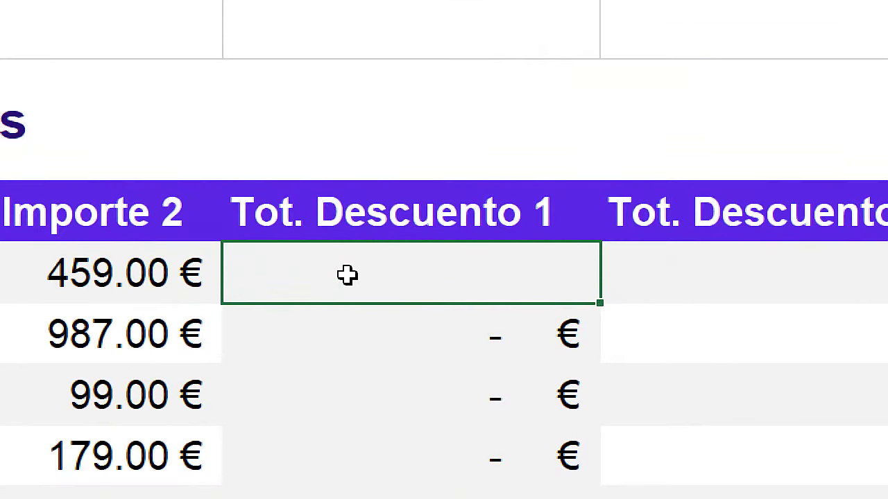
pyautogui.press('Escape')
pyautogui.doubleClick(418, 332)
pyautogui.moveTo(416, 333); pyautogui.dragTo(340, 332)
pyautogui.press('Escape')
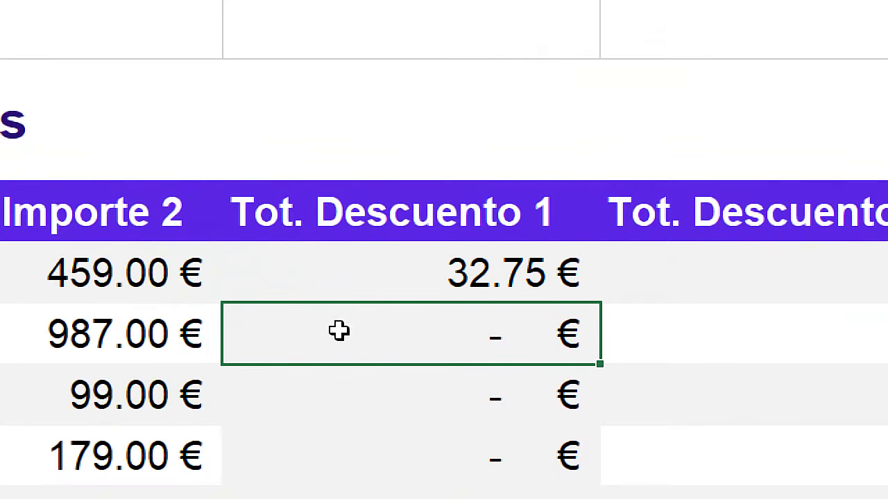
pyautogui.doubleClick(501, 396)
pyautogui.moveTo(462, 392); pyautogui.dragTo(385, 399)
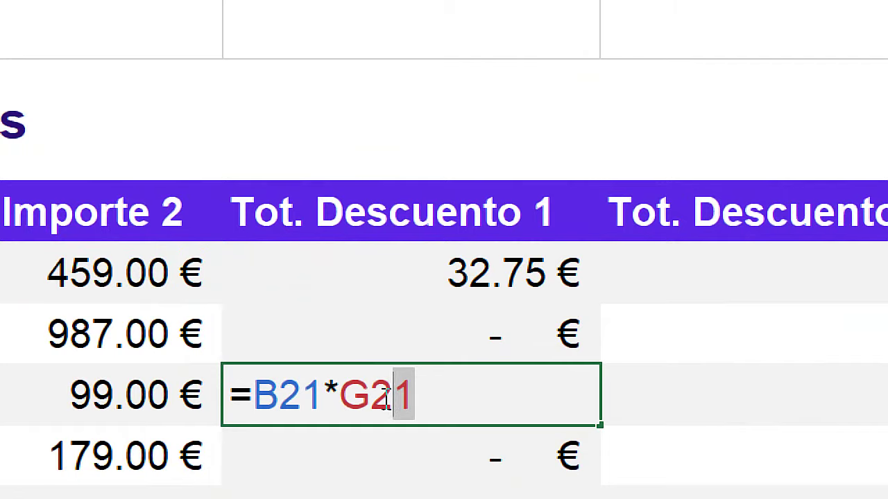
pyautogui.press('Escape')
pyautogui.doubleClick(420, 332)
pyautogui.moveTo(423, 332); pyautogui.dragTo(416, 333)
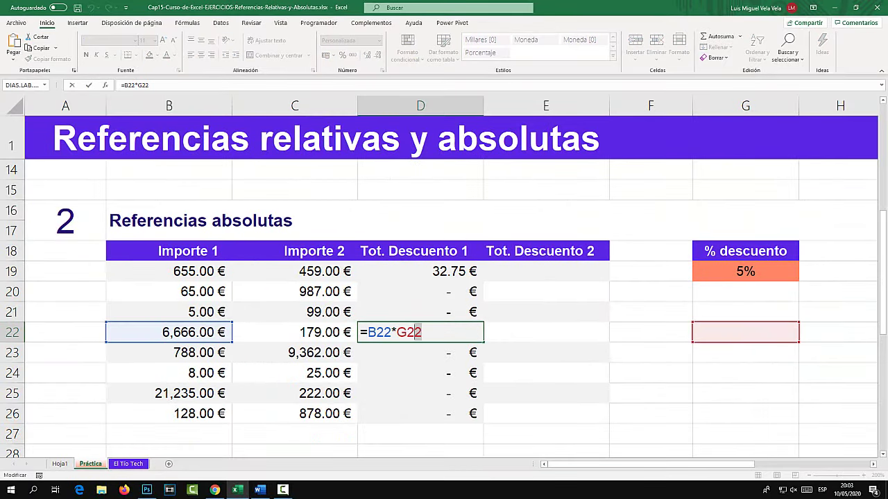
pyautogui.press('Escape')
pyautogui.click(420, 271)
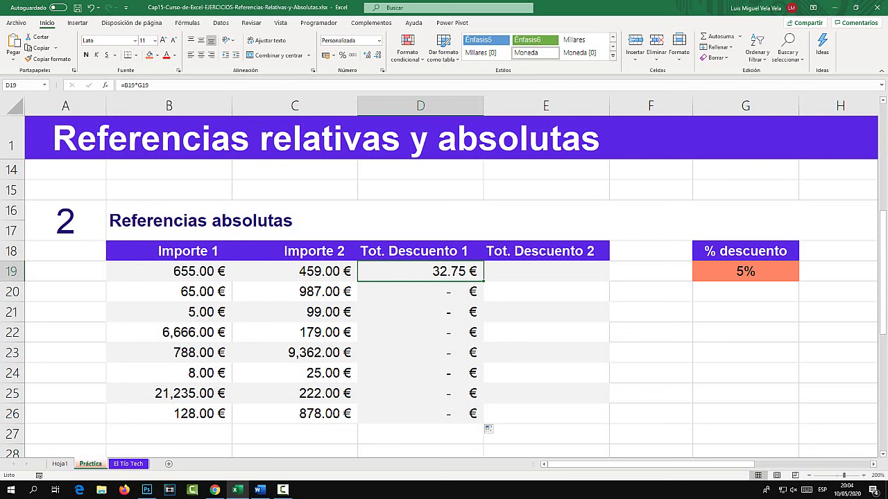
pyautogui.press('F2')
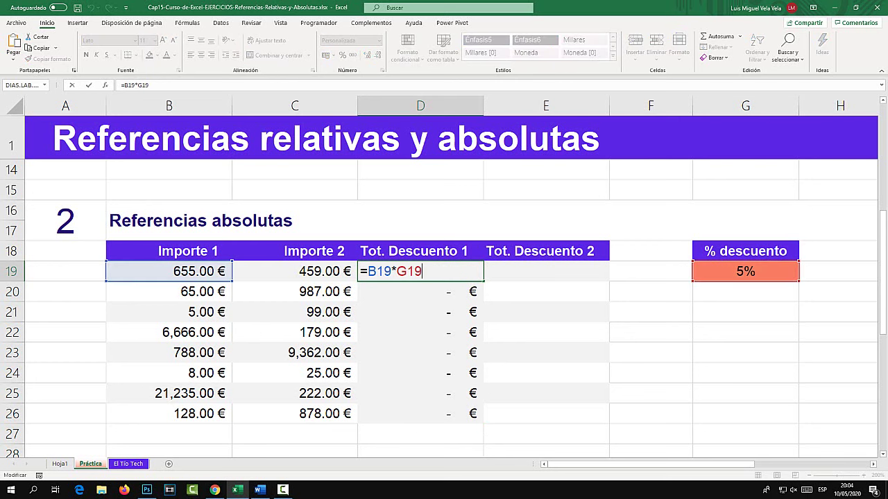
pyautogui.press('End')
pyautogui.hotkey('shift', 'Left')
pyautogui.hotkey('shift', 'Left')
pyautogui.hotkey('shift', 'Left')
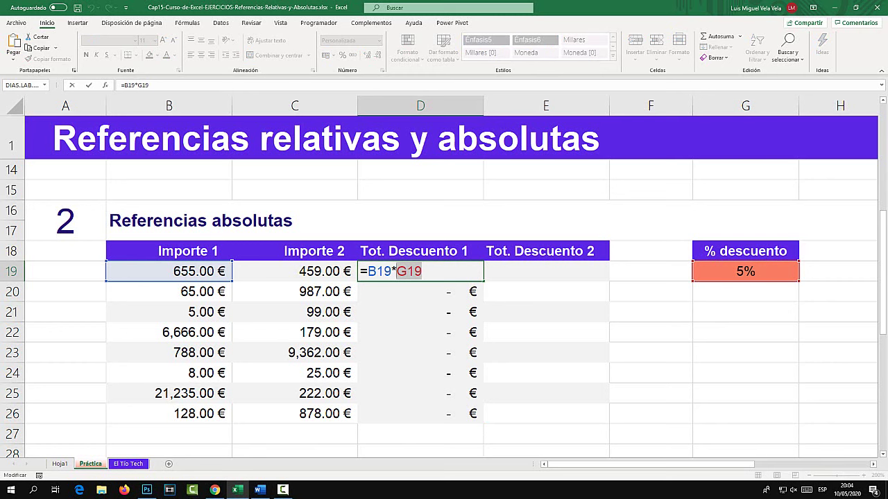
pyautogui.hotkey('ctrl', 'Return')
pyautogui.click(746, 271)
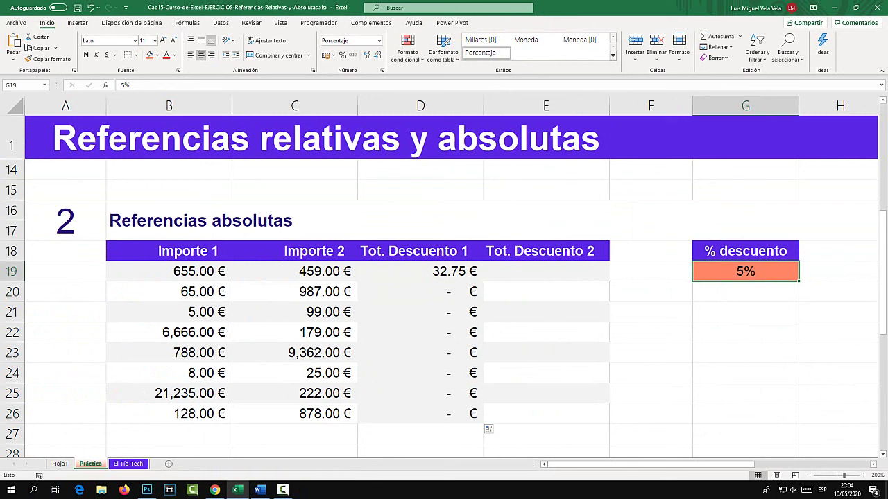
# Step: Edit D19 to =B19*$G$19, then circle the F4 key in red in Photoshop
pyautogui.doubleClick(421, 272)
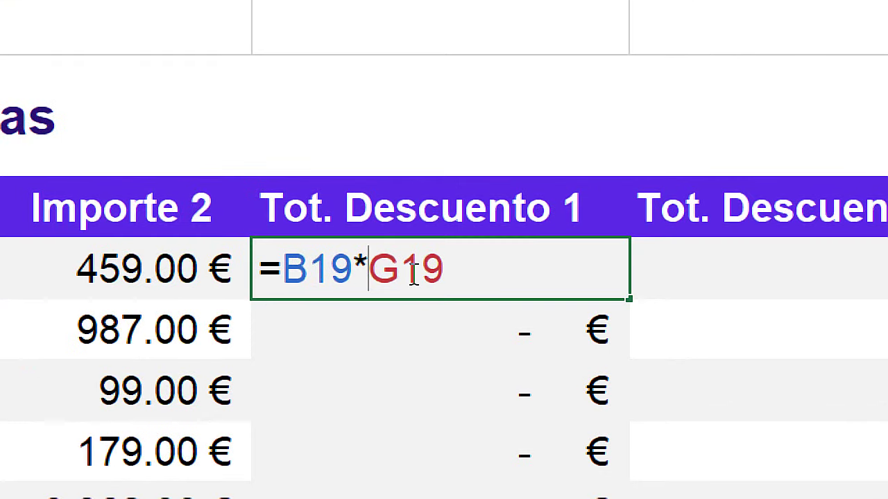
pyautogui.write('$')
pyautogui.click(428, 269)
pyautogui.write('$')
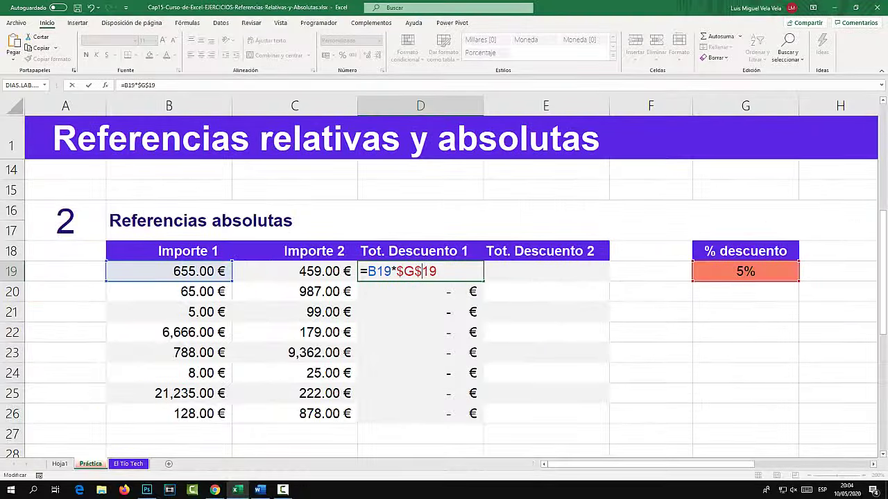
pyautogui.click(146, 489)
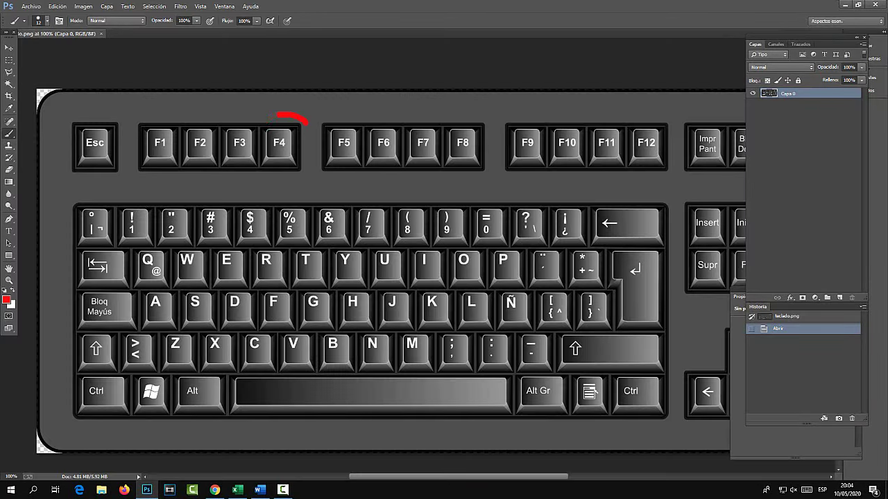
pyautogui.moveTo(276, 114); pyautogui.dragTo(302, 143)
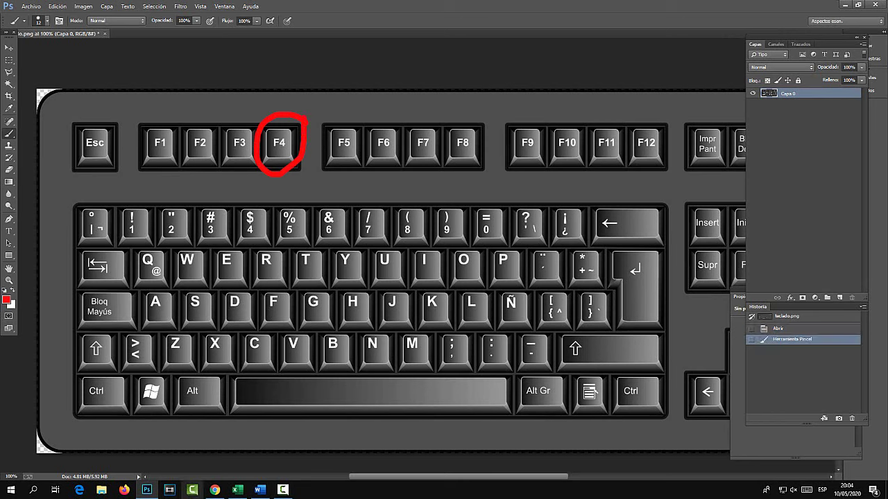
# Step: Lock the reference as $G$19 with F4, fill D19 down to D26, and check D20
pyautogui.click(237, 490)
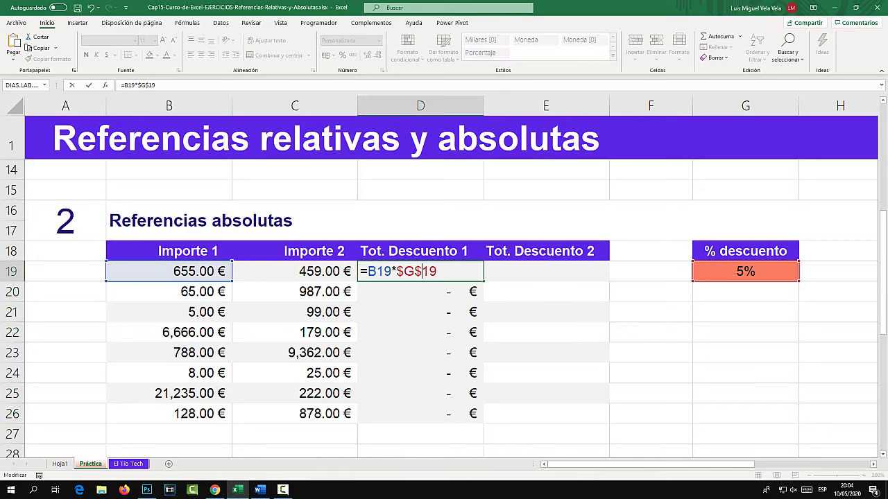
pyautogui.press('F4')
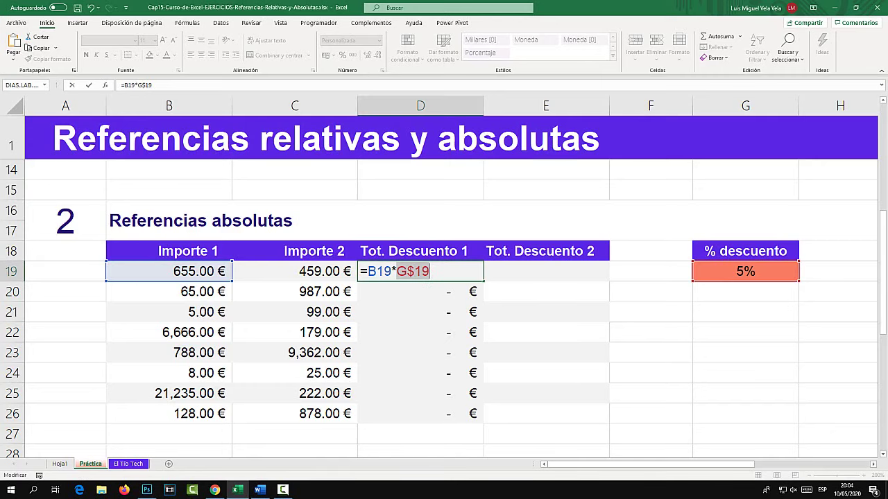
pyautogui.press('F4')
pyautogui.press('F4')
pyautogui.press('F4')
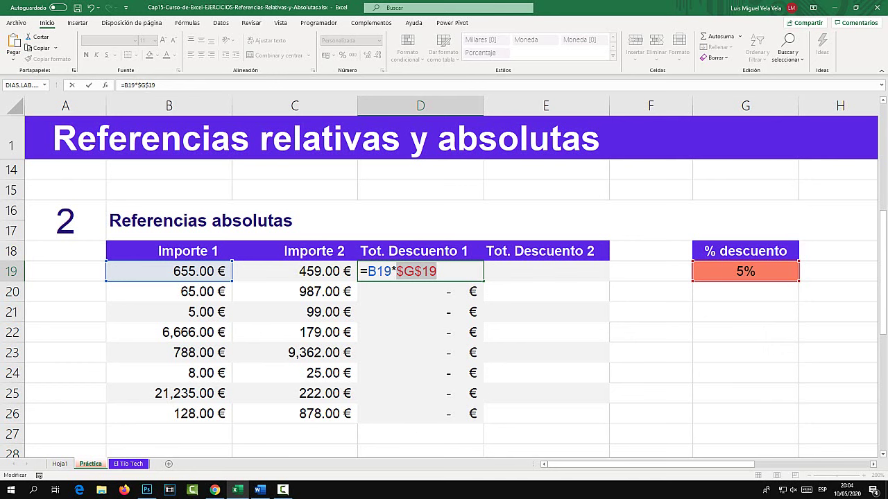
pyautogui.press('Return')
pyautogui.press('Up')
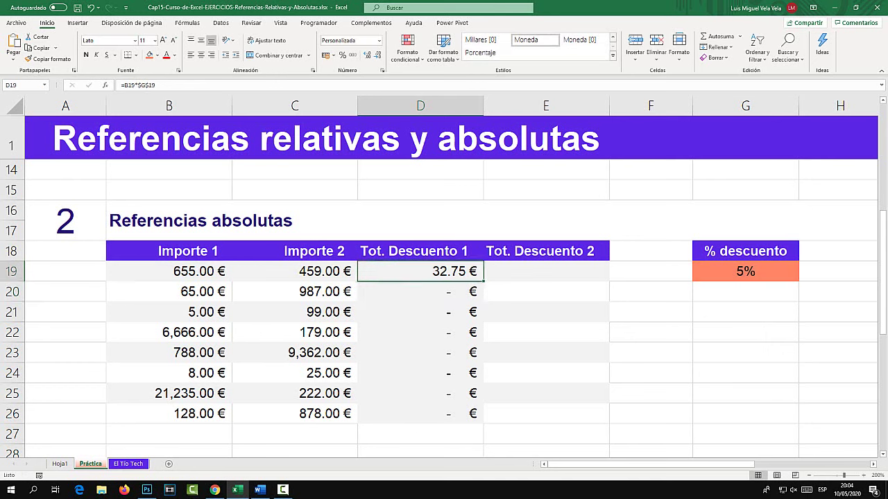
pyautogui.moveTo(484, 281); pyautogui.dragTo(484, 423)
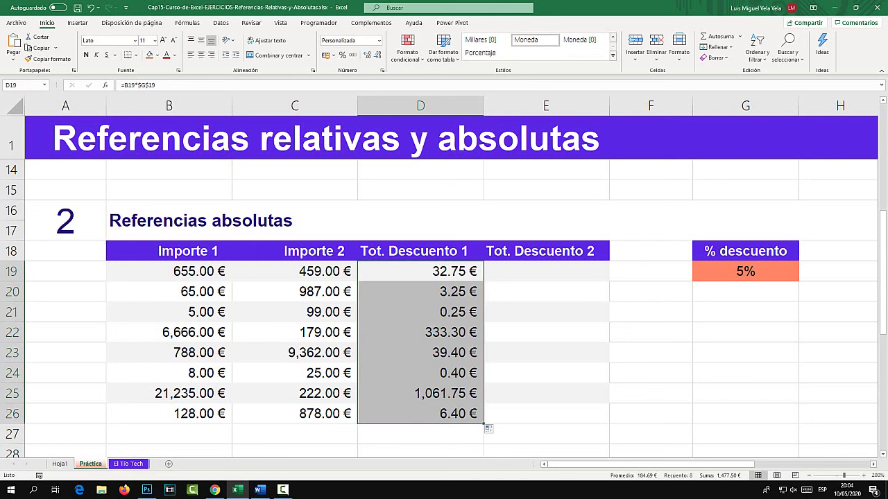
pyautogui.press('Down')
pyautogui.press('F2')
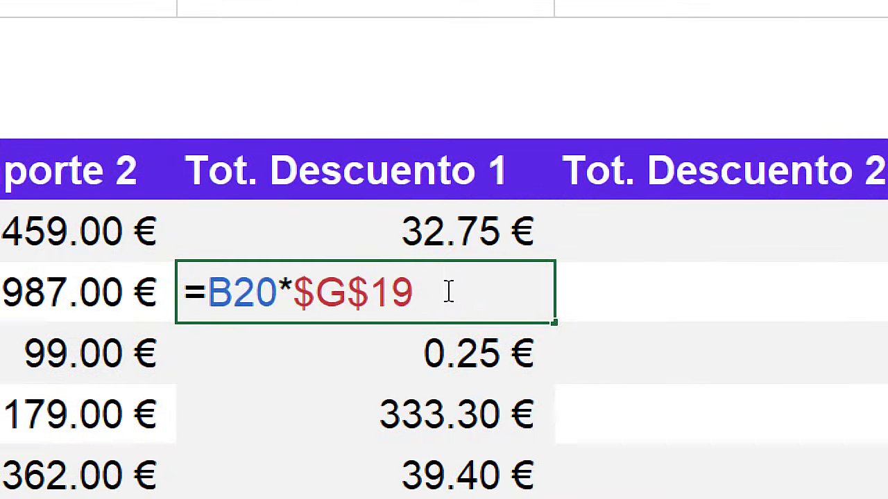
pyautogui.moveTo(443, 291); pyautogui.dragTo(409, 292)
pyautogui.moveTo(331, 294); pyautogui.dragTo(297, 294)
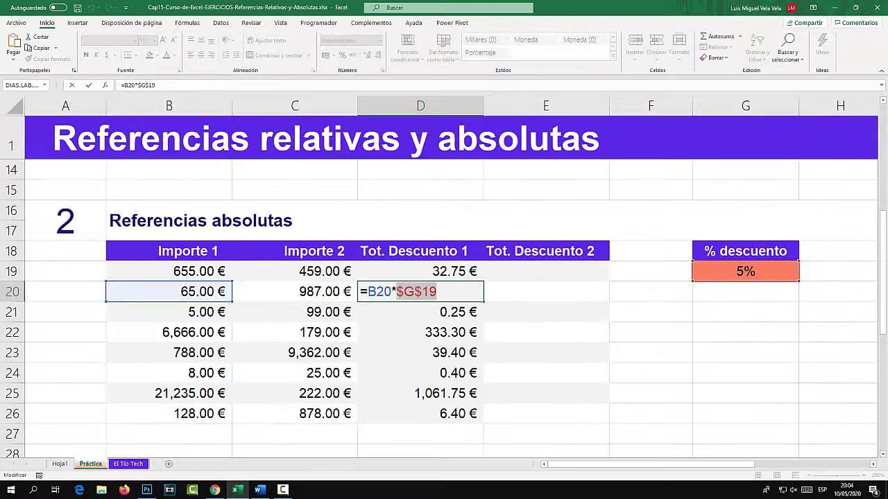
pyautogui.press('Return')
pyautogui.press('F2')
pyautogui.hotkey('shift', 'Left')
pyautogui.hotkey('shift', 'Left')
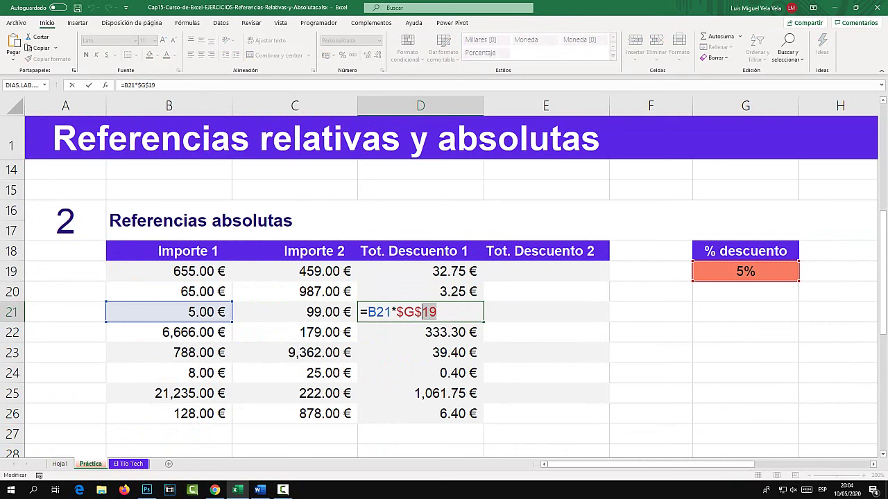
pyautogui.hotkey('shift', 'Left')
pyautogui.hotkey('shift', 'Left')
pyautogui.hotkey('shift', 'Left')
pyautogui.press('Return')
pyautogui.press('F2')
pyautogui.hotkey('shift', 'Left')
pyautogui.hotkey('shift', 'Left')
pyautogui.hotkey('shift', 'Left')
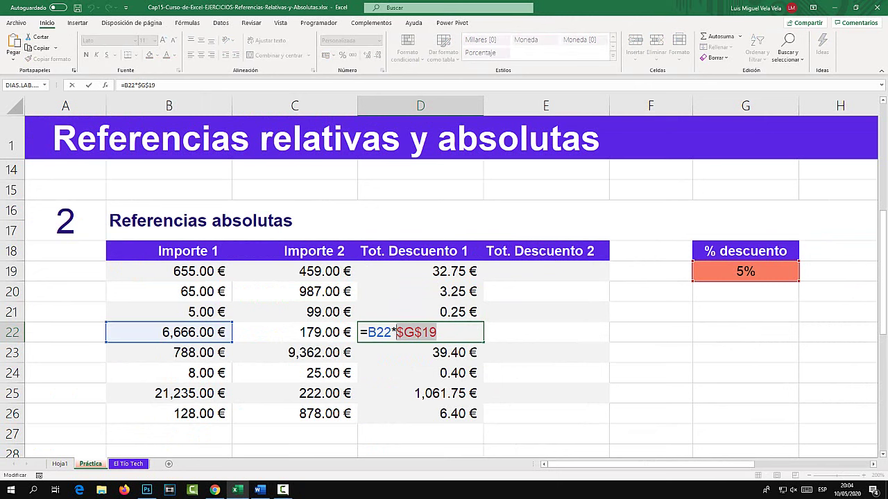
pyautogui.press('Return')
pyautogui.press('F2')
pyautogui.hotkey('shift', 'Left')
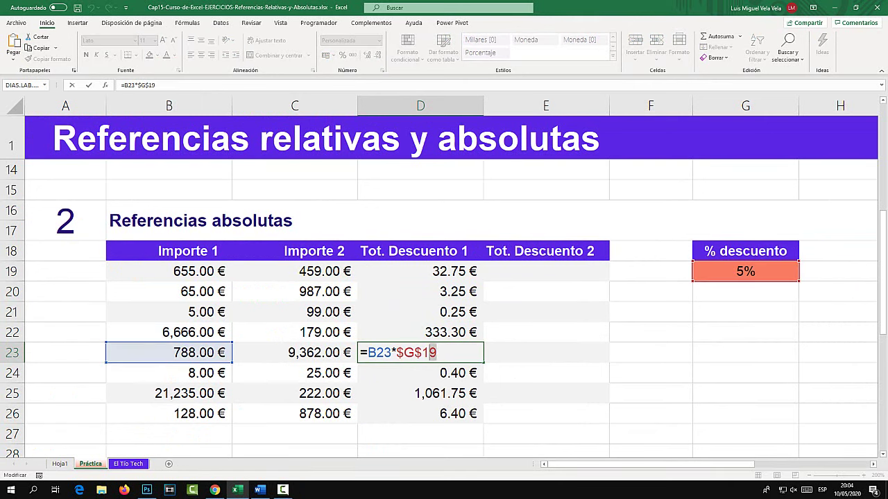
pyautogui.hotkey('shift', 'Left')
pyautogui.hotkey('shift', 'Left')
pyautogui.hotkey('shift', 'Left')
pyautogui.moveTo(367, 352); pyautogui.dragTo(392, 353)
pyautogui.click(390, 332)
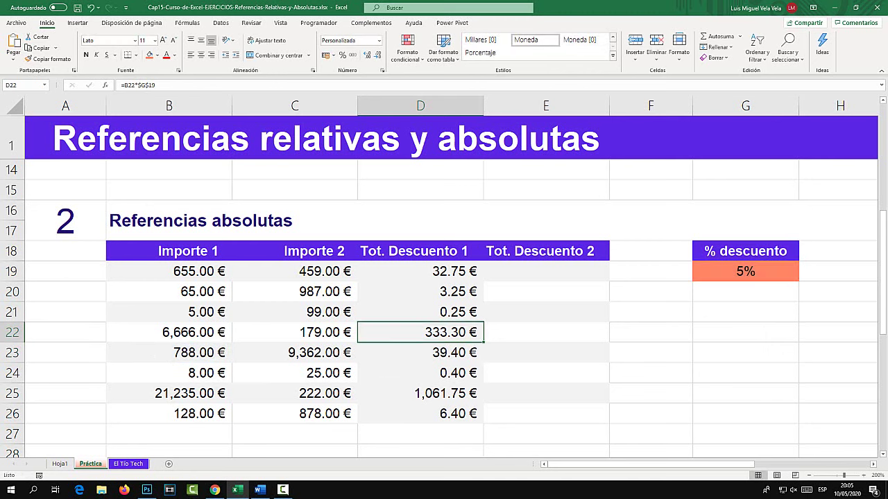
pyautogui.doubleClick(390, 332)
pyautogui.hotkey('shift', 'Return')
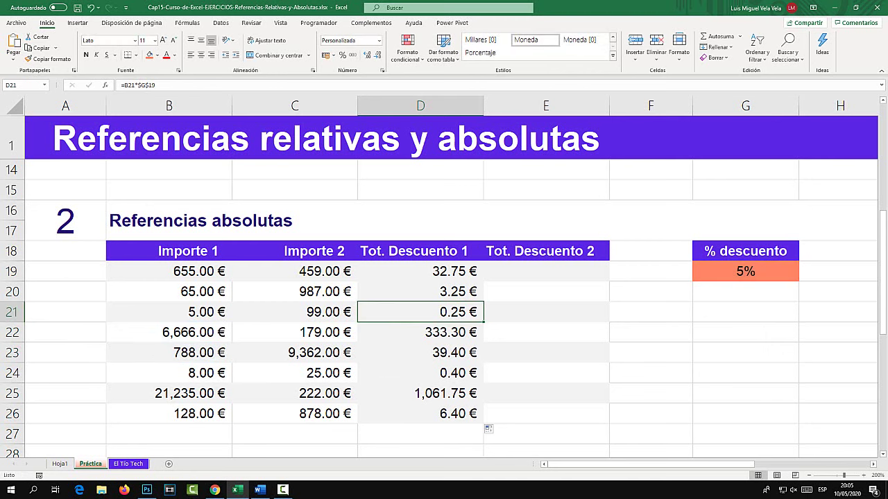
pyautogui.doubleClick(389, 312)
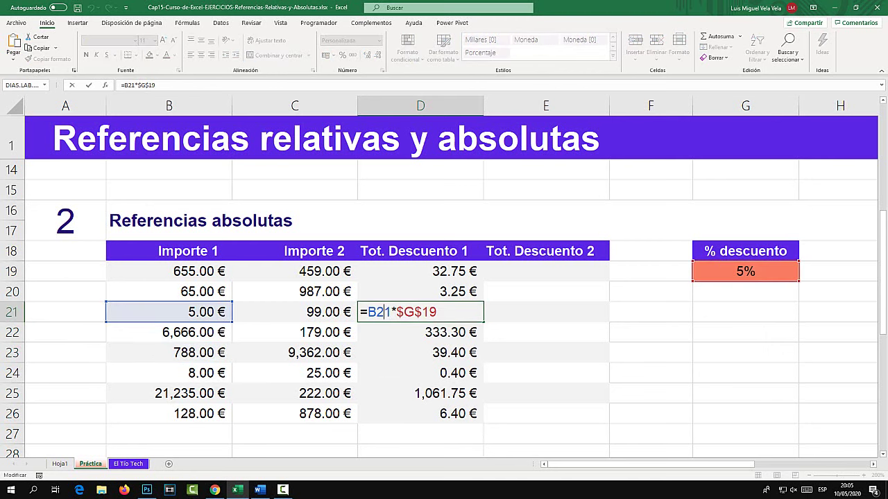
pyautogui.moveTo(390, 312); pyautogui.dragTo(376, 312)
pyautogui.hotkey('ctrl', 'Return')
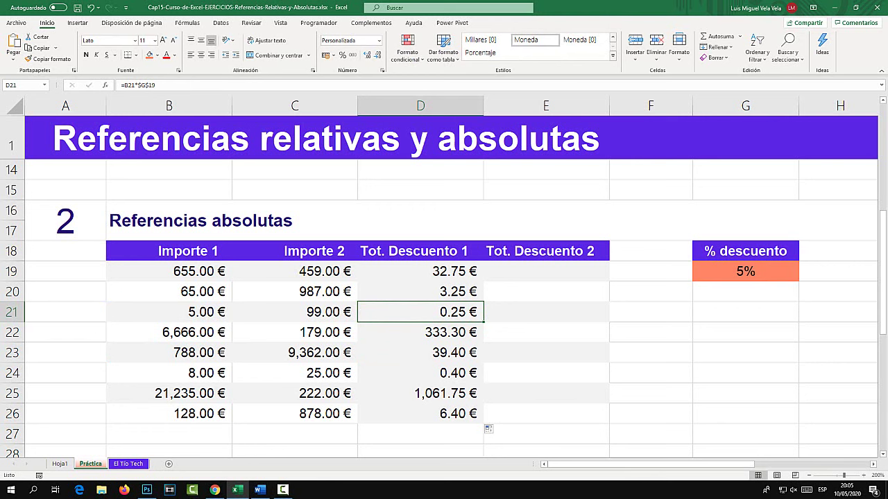
pyautogui.click(420, 271)
pyautogui.press('F2')
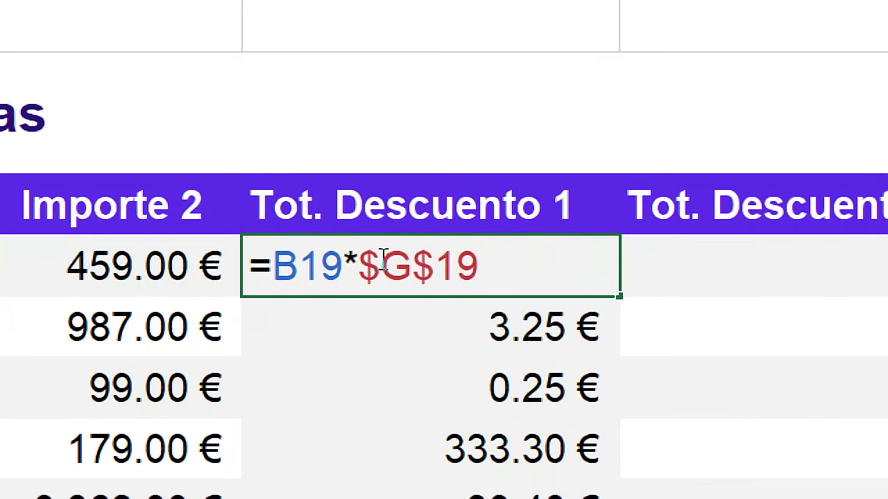
# Step: Inspect the $G$19 reference in D19's formula, then try copying it across into E19
pyautogui.moveTo(404, 271); pyautogui.dragTo(397, 272)
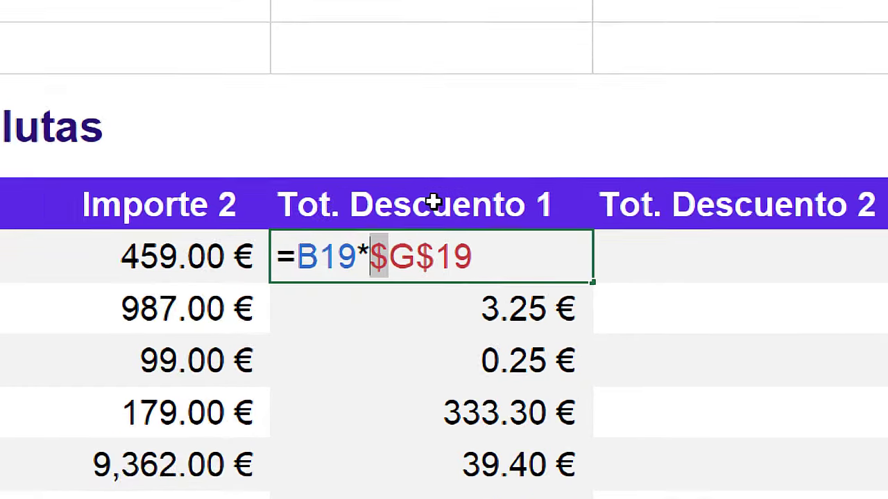
pyautogui.press('Escape')
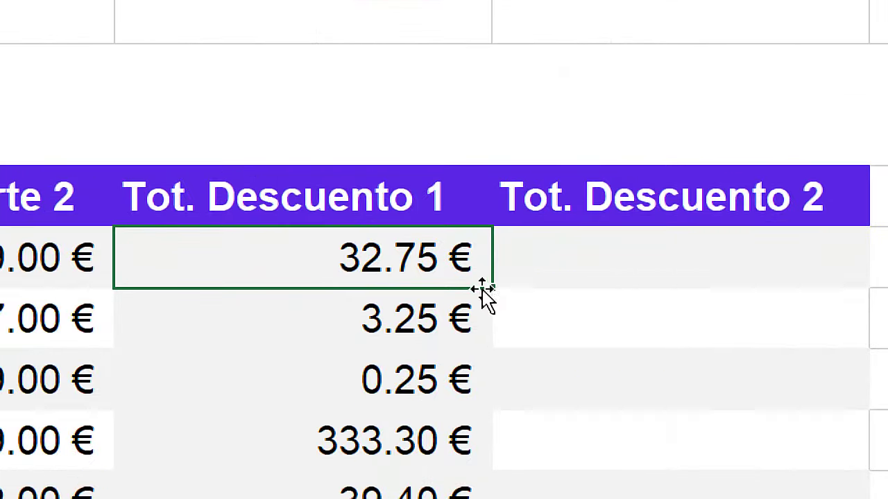
pyautogui.moveTo(502, 294); pyautogui.dragTo(576, 278)
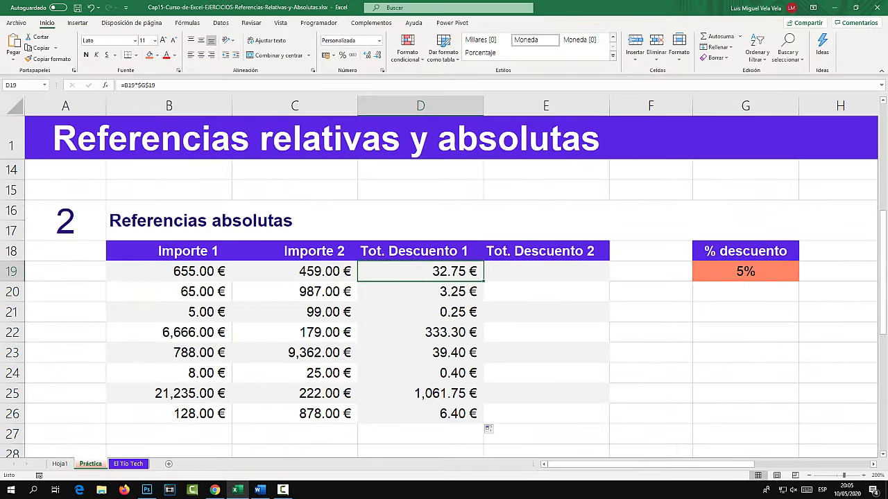
# Step: Change D19's formula to =B19*G$19 and fill it down to D26
pyautogui.press('F2')
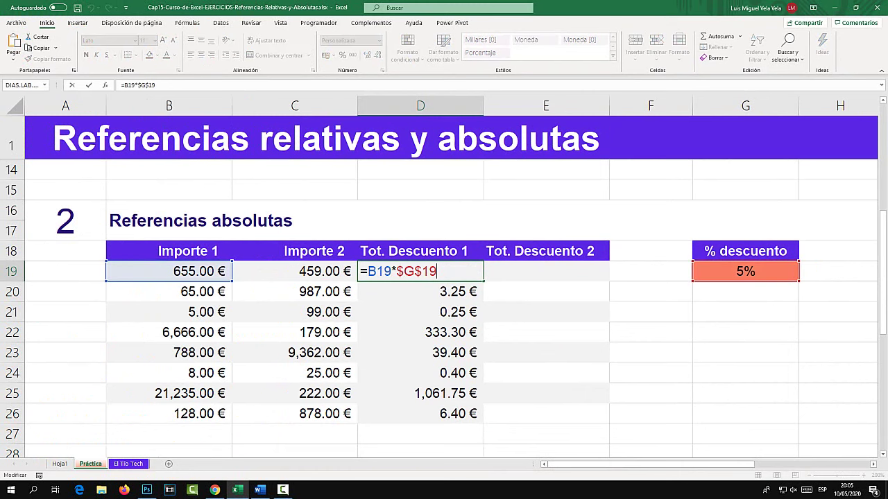
pyautogui.click(403, 272)
pyautogui.press('BackSpace')
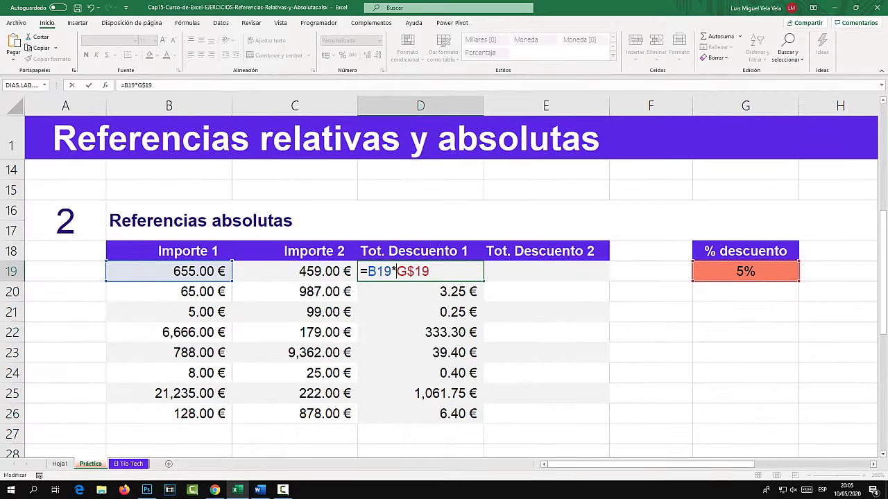
pyautogui.press('Return')
pyautogui.press('Up')
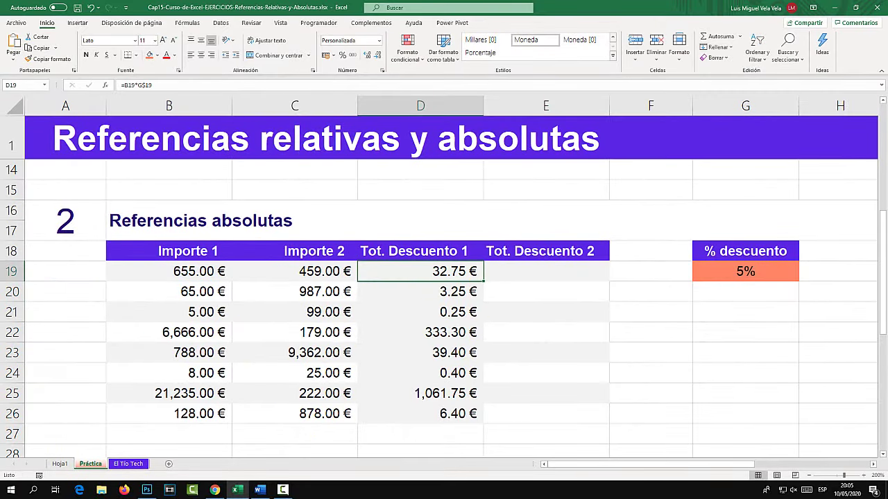
pyautogui.moveTo(484, 281); pyautogui.dragTo(483, 423)
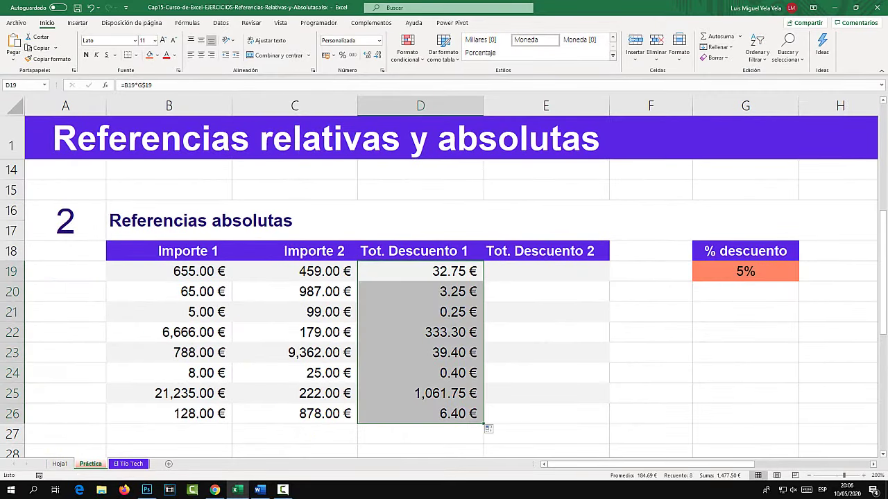
# Step: Check that the D19 and D20 formulas both reference G$19 after the fill
pyautogui.press('F2')
pyautogui.press('Left')
pyautogui.press('Left')
pyautogui.press('Left')
pyautogui.hotkey('shift', 'Left')
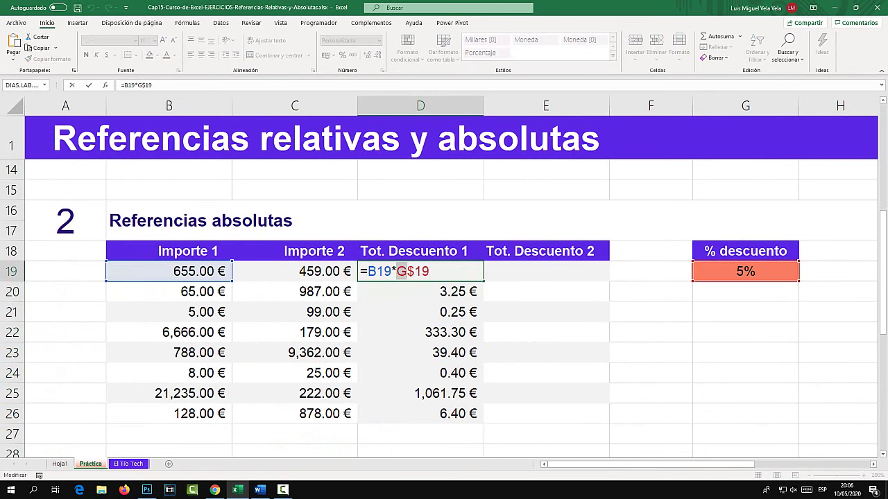
pyautogui.press('Return')
pyautogui.press('F2')
pyautogui.press('Left')
pyautogui.press('Left')
pyautogui.press('Left')
pyautogui.hotkey('shift', 'Left')
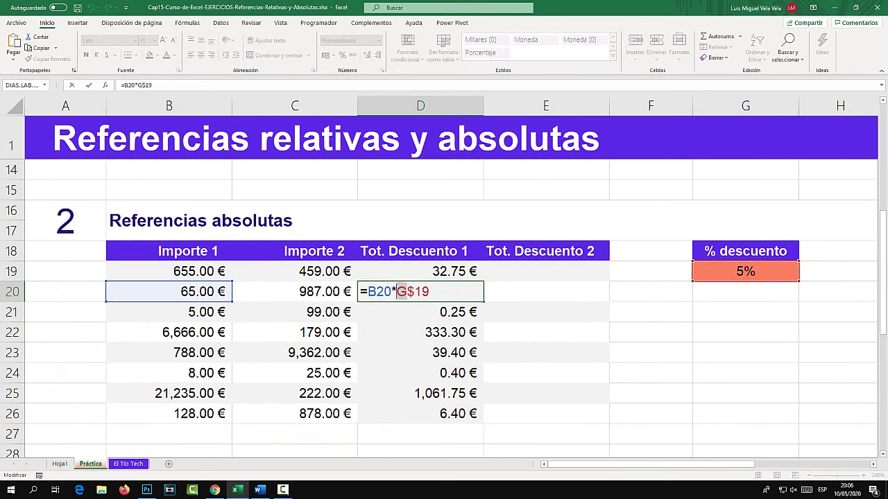
pyautogui.press('Escape')
pyautogui.press('Up')
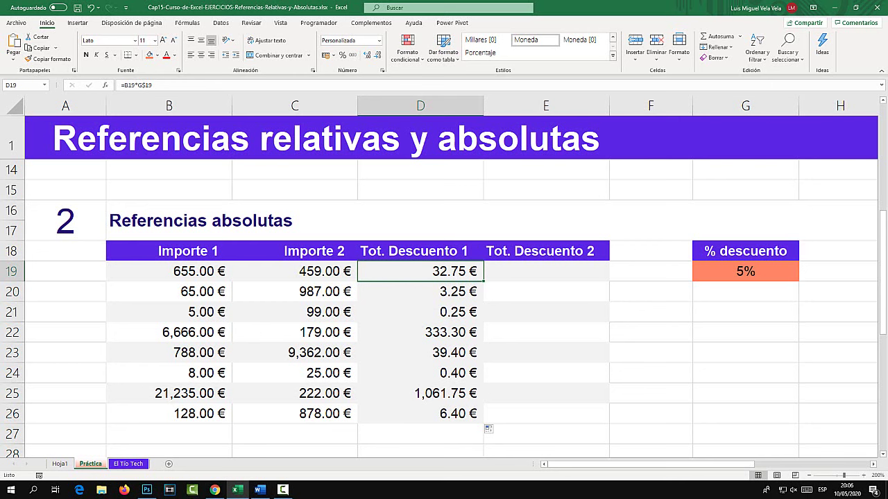
# Step: Enter =C19*G$19 in E19, multiplying Importe 2 by the 5% discount in G19
pyautogui.click(546, 271)
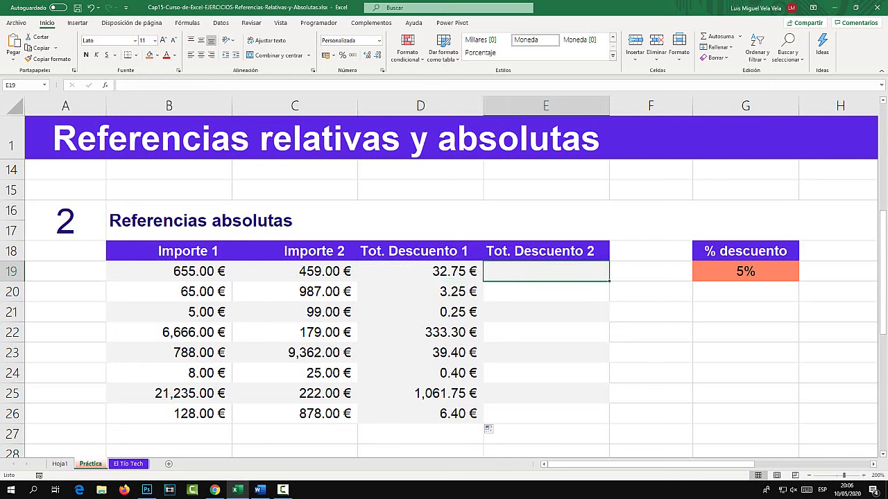
pyautogui.write('=')
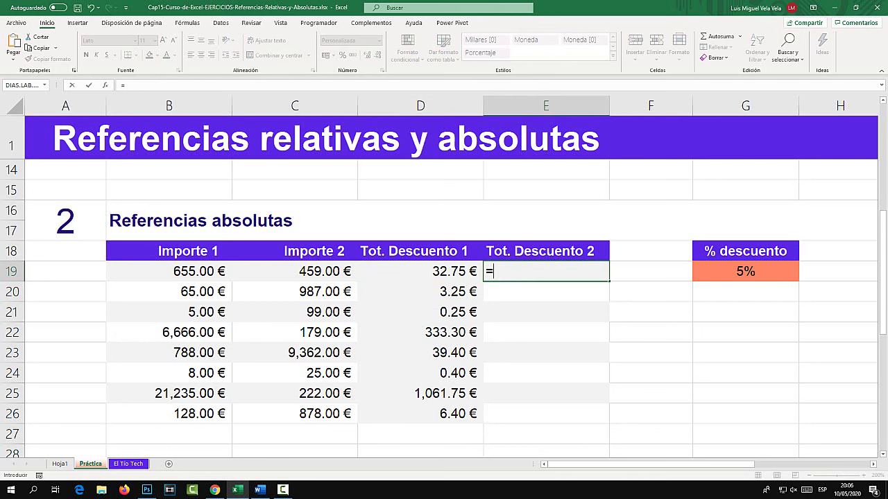
pyautogui.click(295, 271)
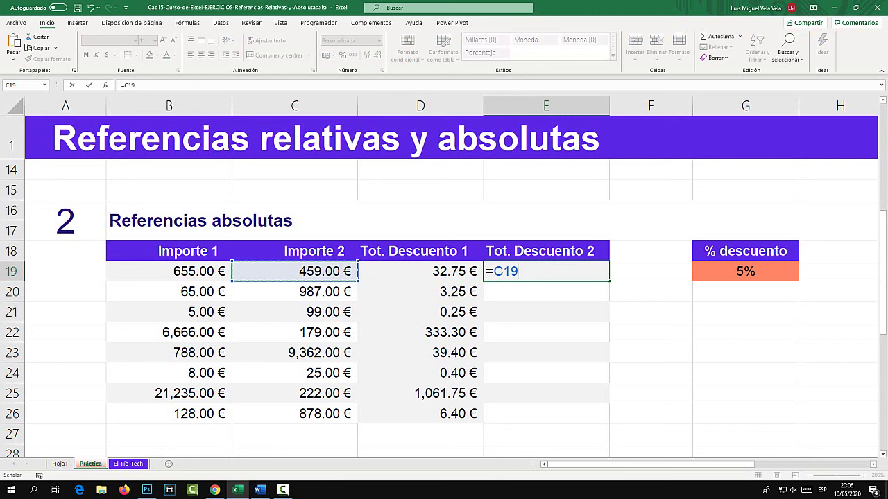
pyautogui.write('*')
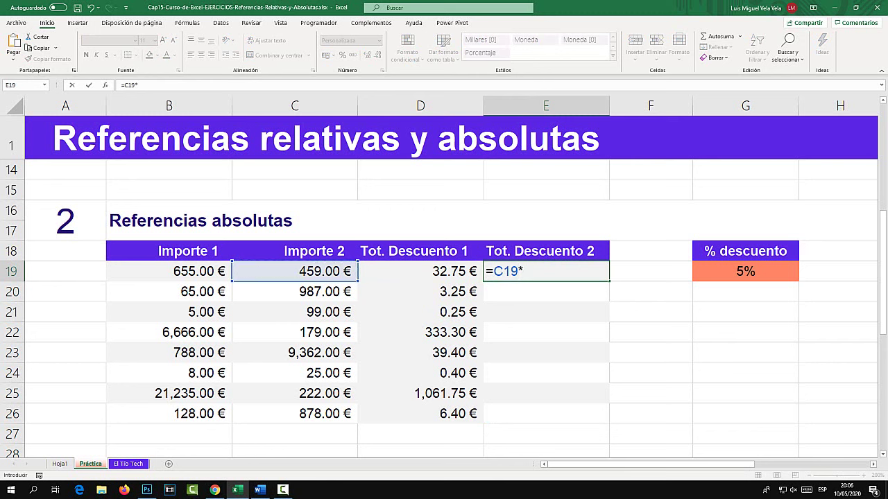
pyautogui.click(745, 271)
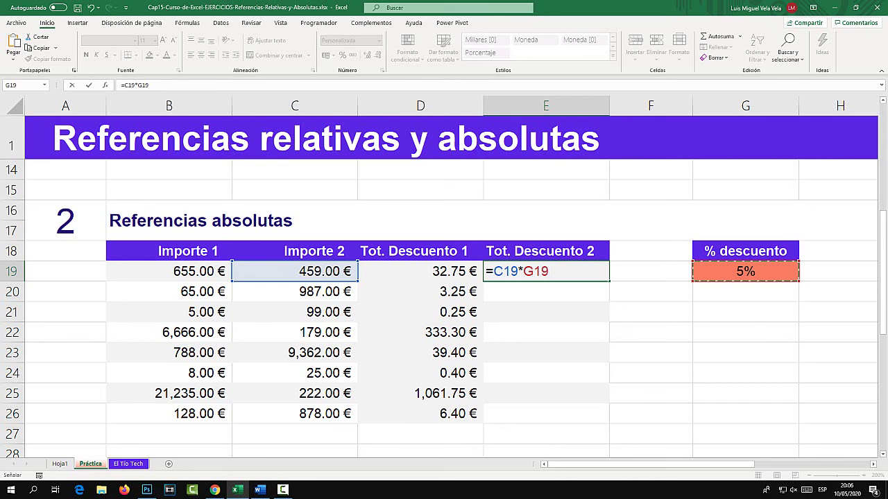
pyautogui.press('F4')
pyautogui.press('F4')
# Step: Commit E19's formula and fill it down to E26
pyautogui.press('Return')
pyautogui.press('Up')
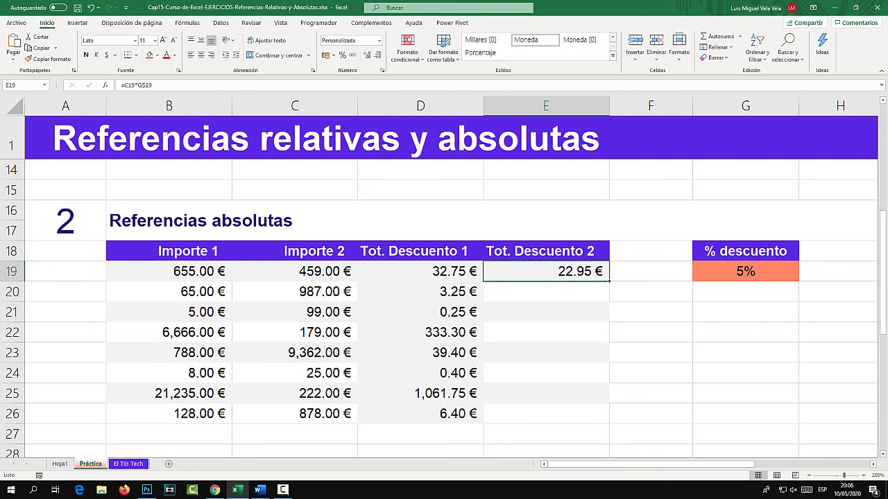
pyautogui.moveTo(609, 281); pyautogui.dragTo(604, 420)
# Step: Verify E20, E21 and E19 use G$19, then scroll down to the Referencias mixtas section
pyautogui.press('Down')
pyautogui.press('F2')
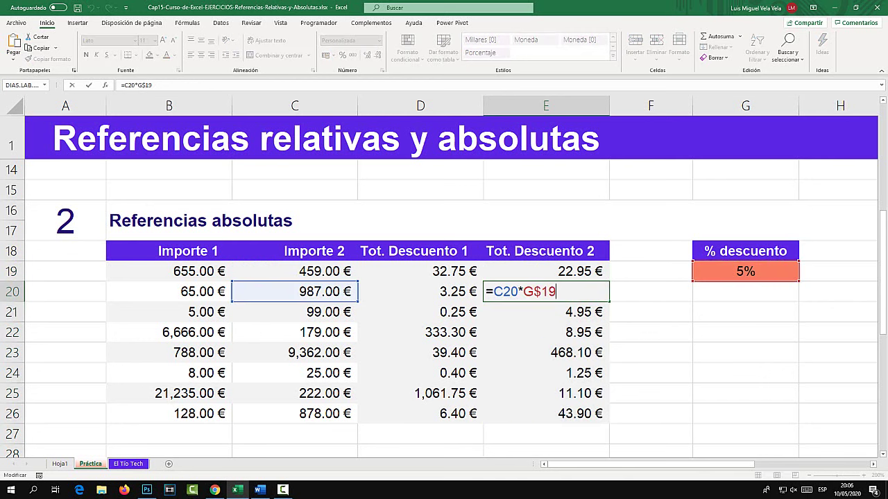
pyautogui.press('Return')
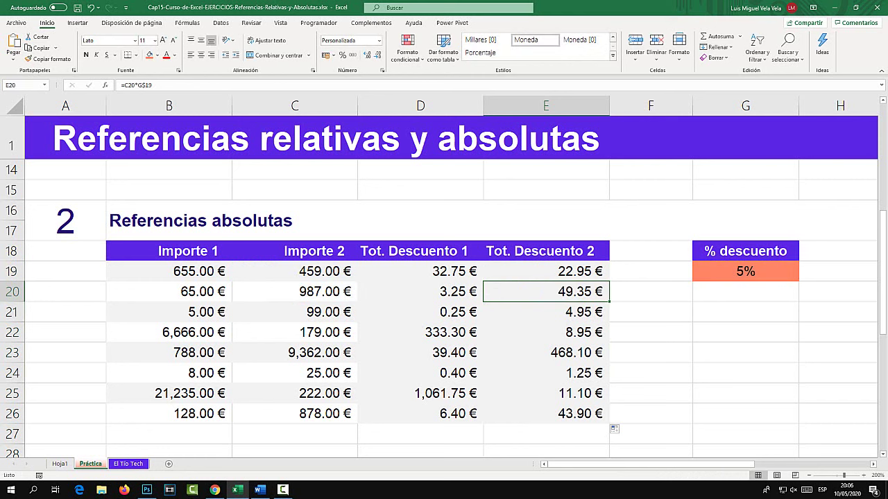
pyautogui.press('F2')
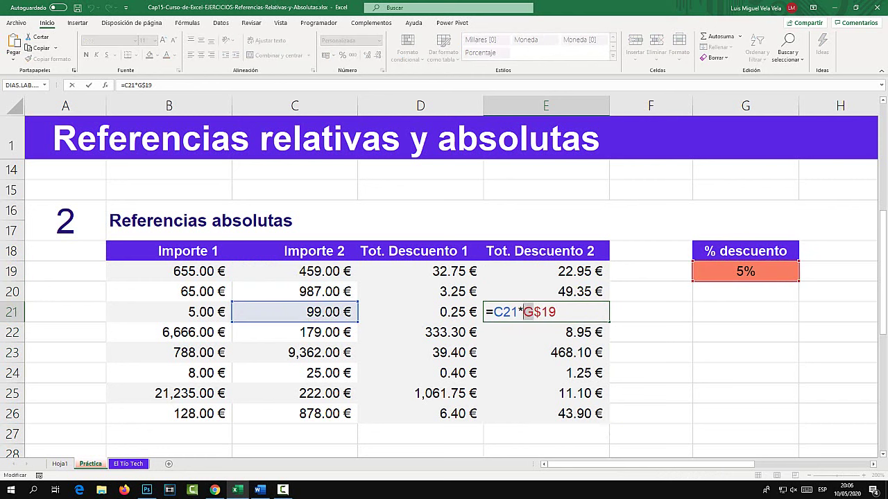
pyautogui.hotkey('shift', 'Left')
pyautogui.hotkey('shift', 'Left')
pyautogui.hotkey('ctrl', 'Return')
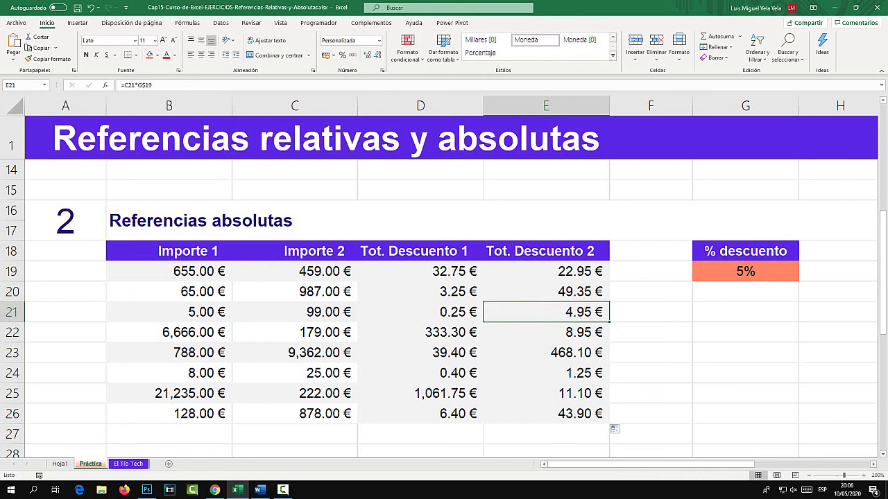
pyautogui.doubleClick(540, 272)
pyautogui.hotkey('ctrl', 'Return')
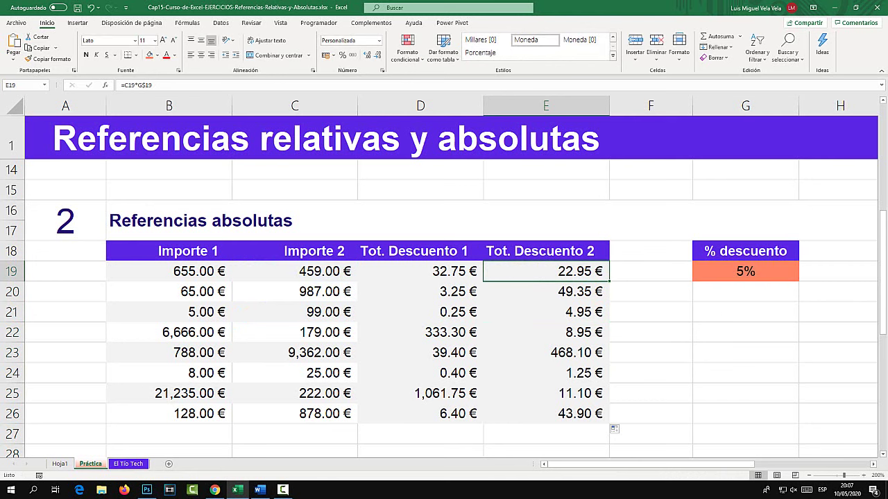
pyautogui.scroll(-6, 451, 312)
pyautogui.scroll(2, 450, 312)
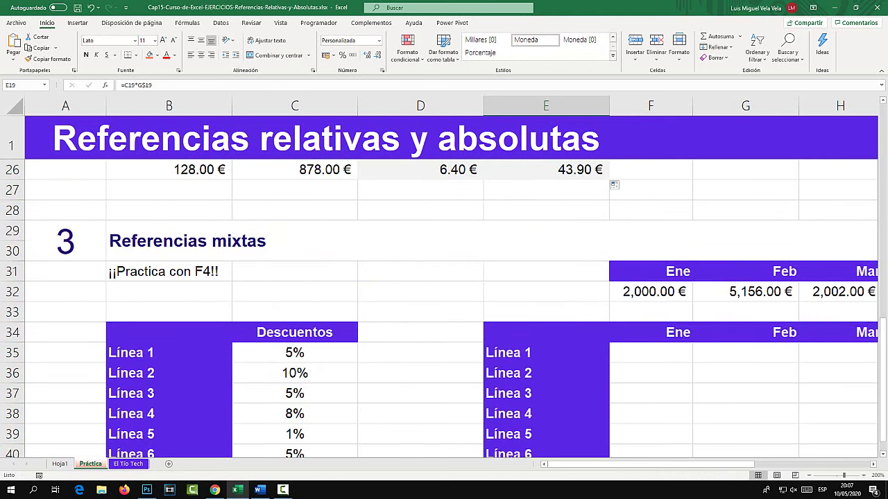
pyautogui.scroll(-2, 450, 277)
pyautogui.scroll(-1, 451, 277)
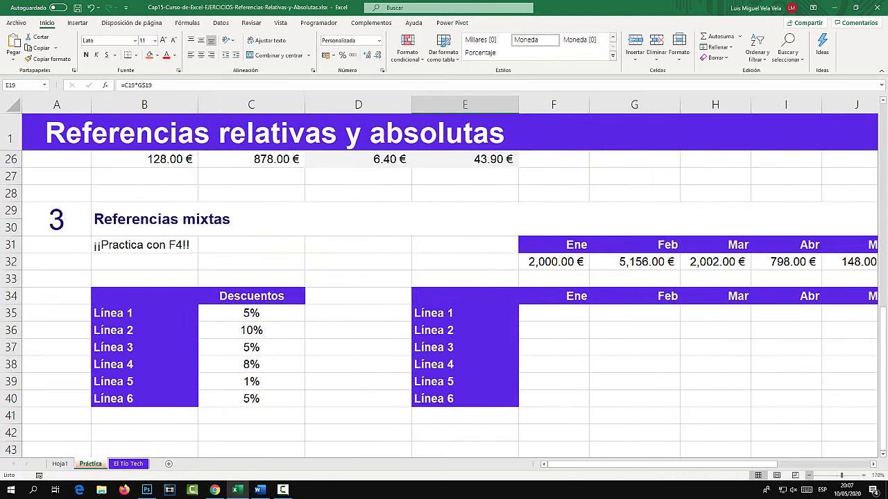
pyautogui.scroll(-1, 451, 278)
# Step: In F35, enter =F32*C35, the Ene amount times Línea 1's discount
pyautogui.hscroll(3, 447, 277)
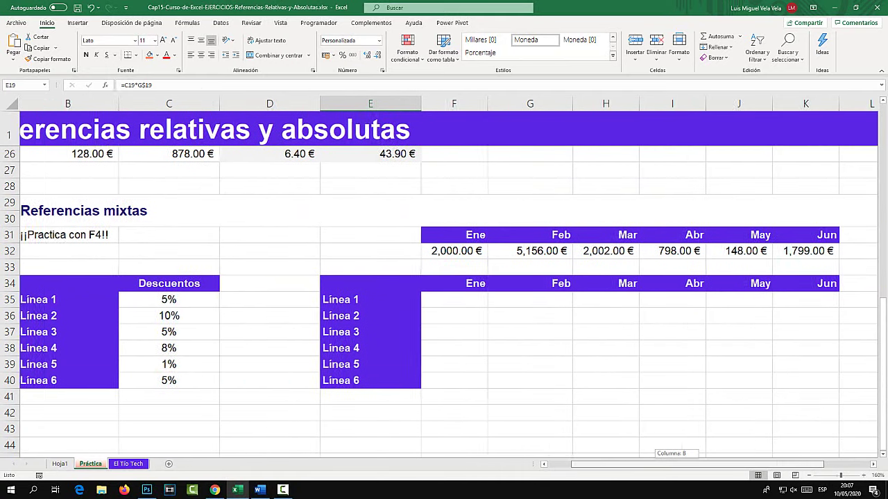
pyautogui.click(456, 300)
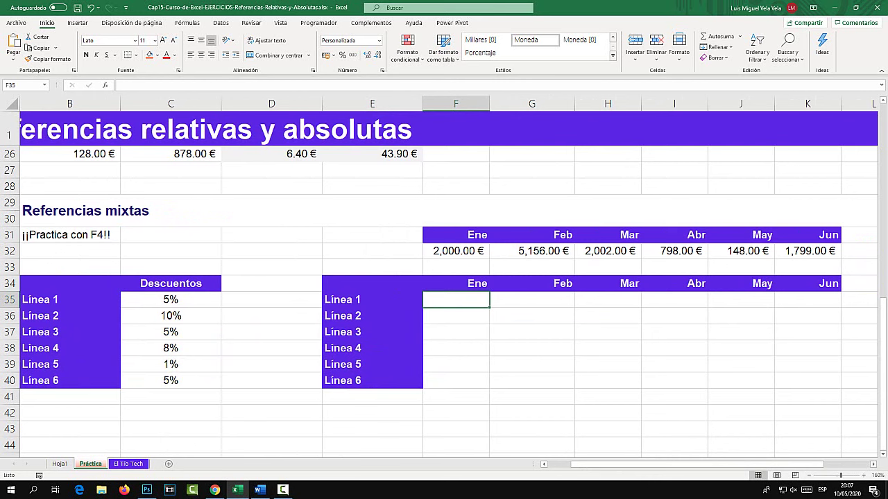
pyautogui.write('=')
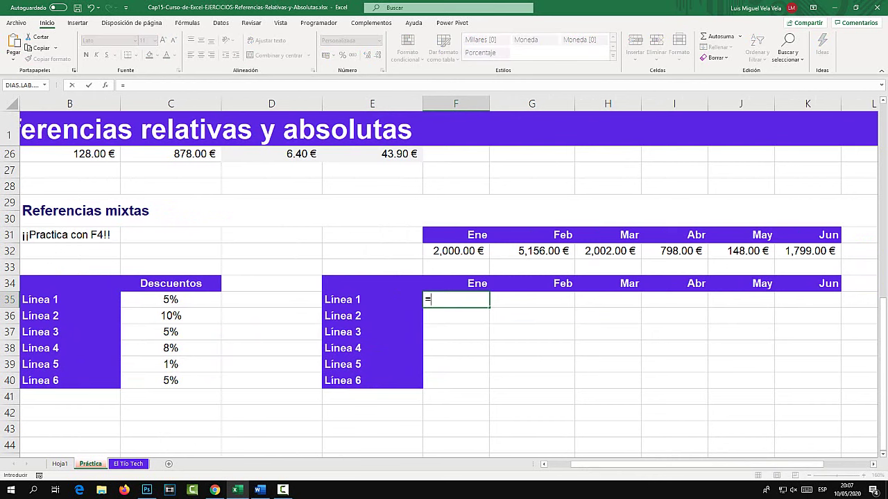
pyautogui.click(455, 250)
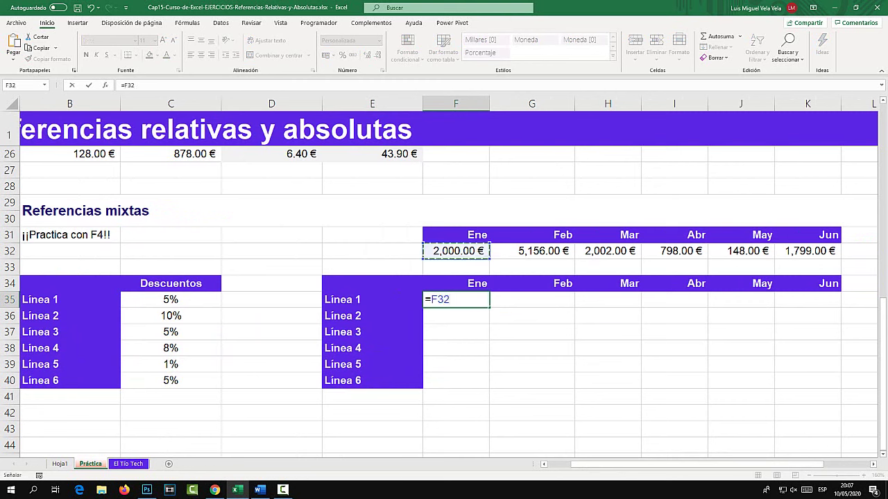
pyautogui.write('*')
pyautogui.click(170, 299)
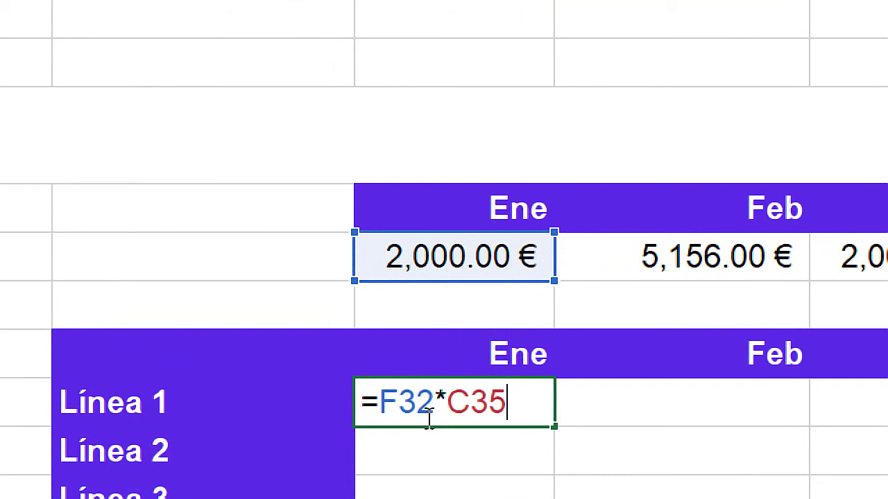
# Step: Change the F32 reference to the mixed F$32 and commit, giving 100.00 €
pyautogui.click(399, 402)
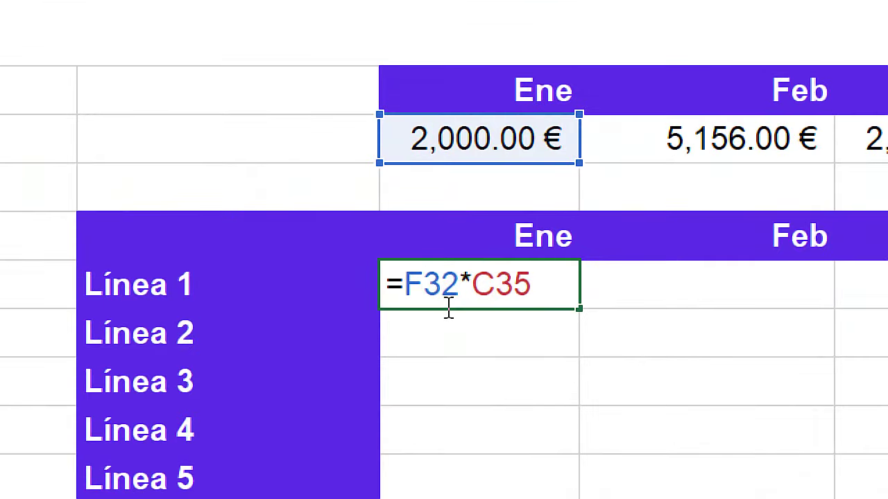
pyautogui.press('F4')
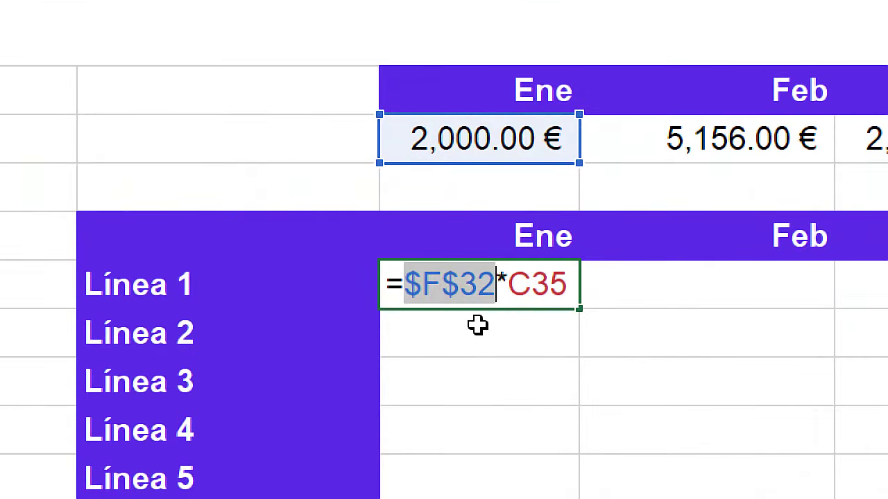
pyautogui.press('F4')
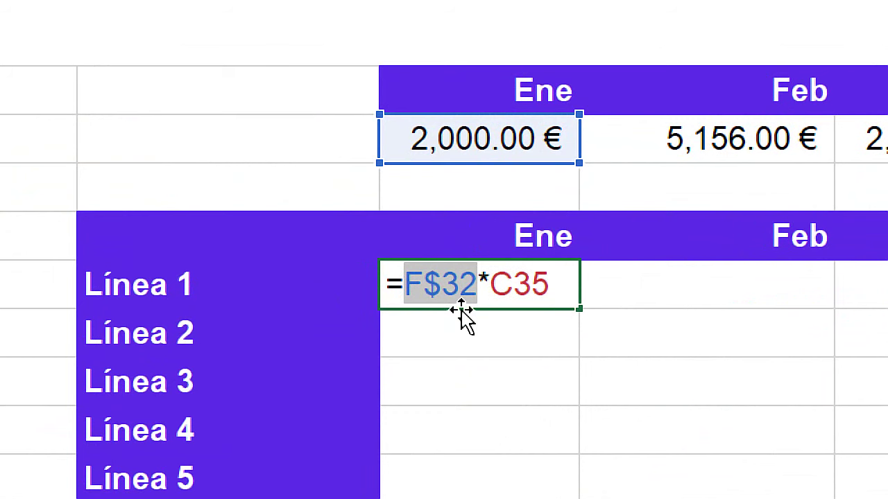
pyautogui.click(442, 284)
pyautogui.moveTo(477, 284); pyautogui.dragTo(425, 285)
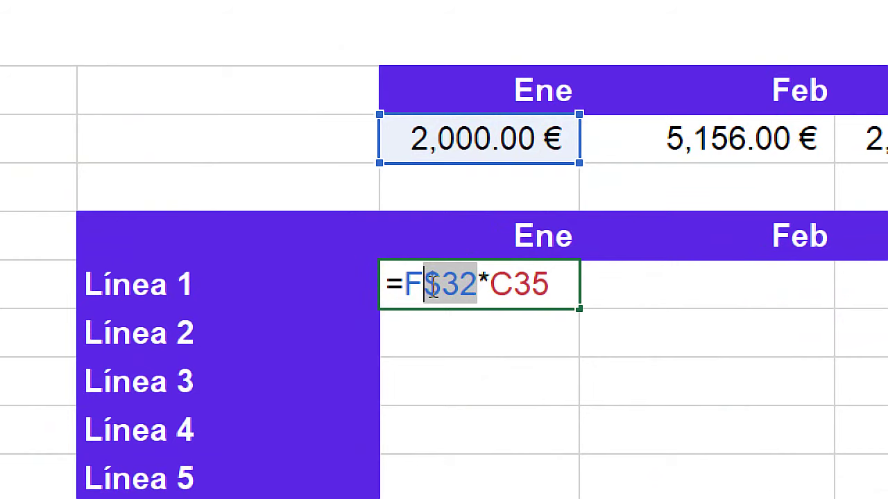
pyautogui.press('Return')
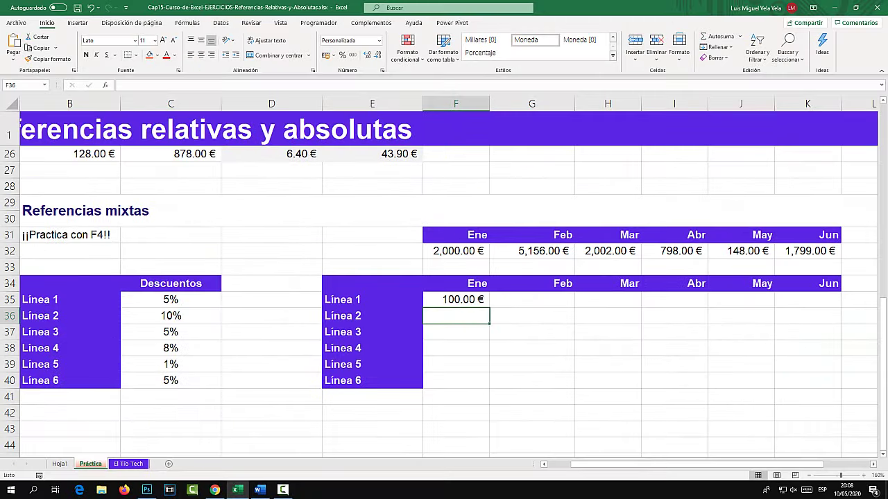
# Step: Try copying F35 across to K35, then insert $ before C35 so F35 reads =F$32*$C35
pyautogui.click(456, 299)
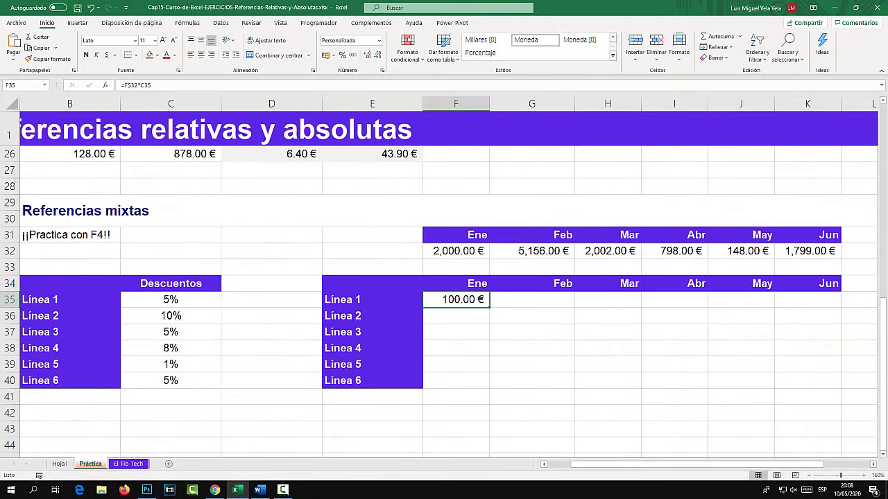
pyautogui.moveTo(490, 307); pyautogui.dragTo(808, 302)
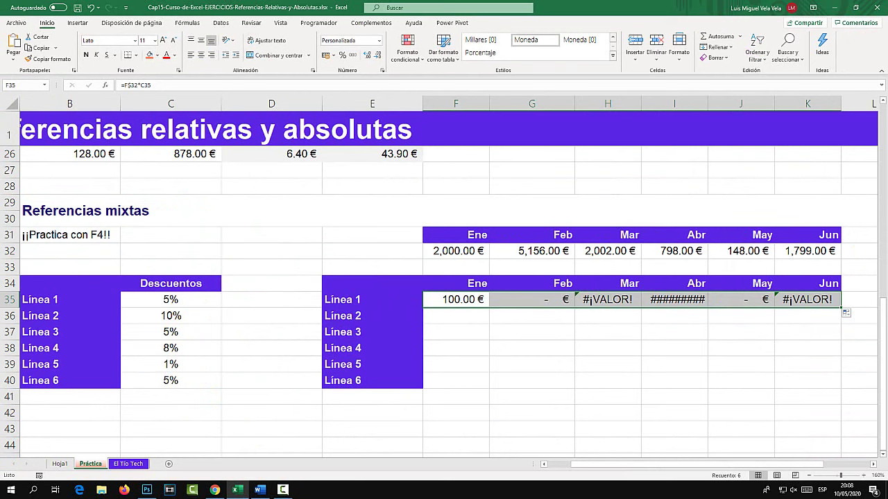
pyautogui.click(456, 299)
pyautogui.press('F2')
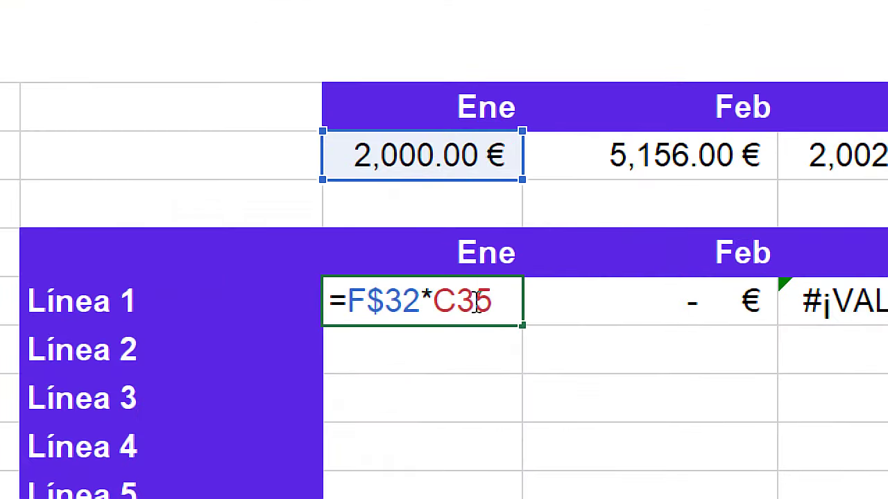
pyautogui.write('$')
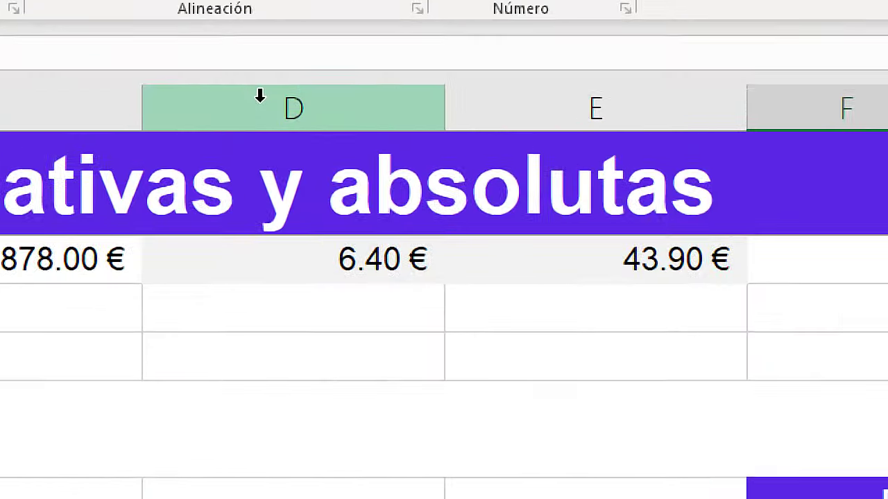
pyautogui.press('Return')
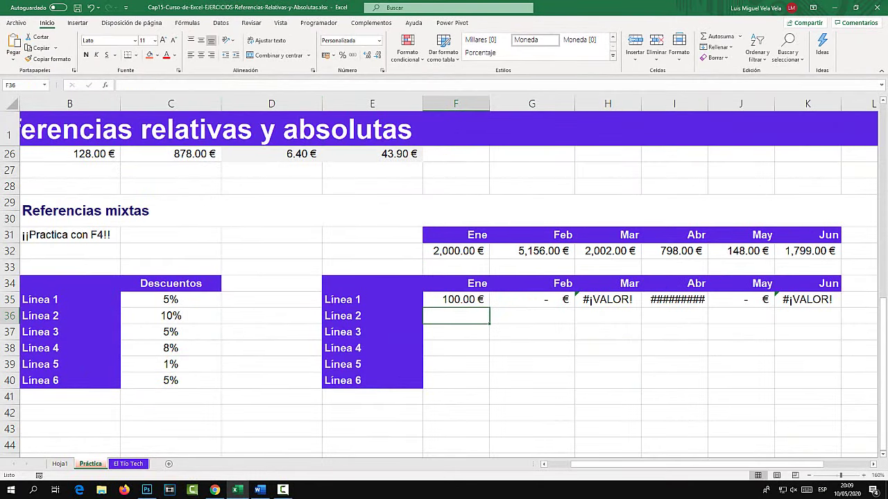
pyautogui.press('Up')
# Step: Fill the Línea 1 formula across to K35 and inspect the shifted references in Feb, Mar and Abr
pyautogui.moveTo(490, 308); pyautogui.dragTo(818, 305)
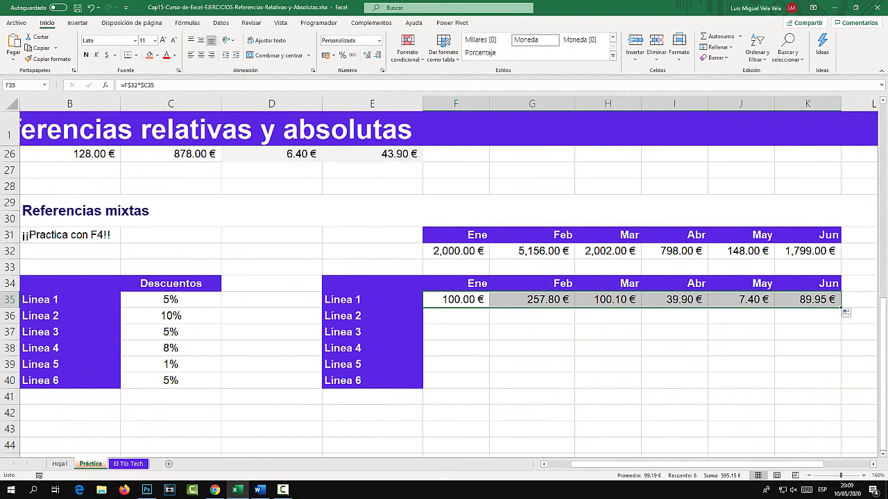
pyautogui.click(531, 299)
pyautogui.doubleClick(528, 299)
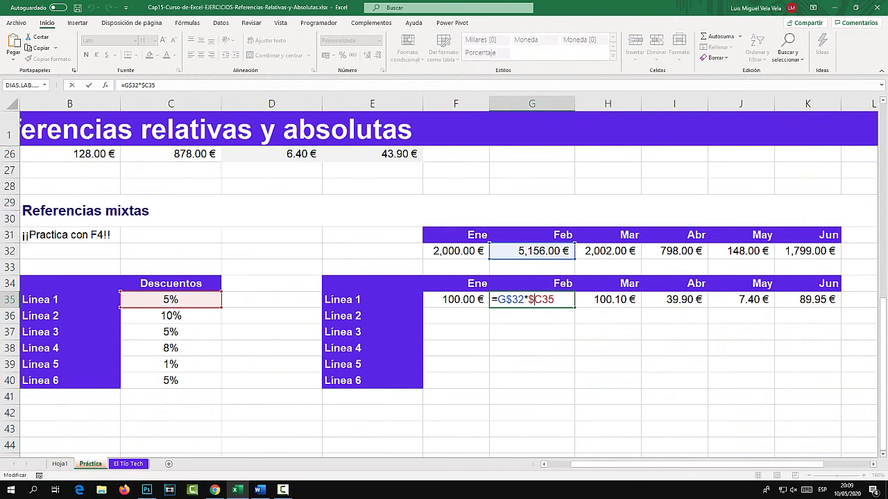
pyautogui.press('Tab')
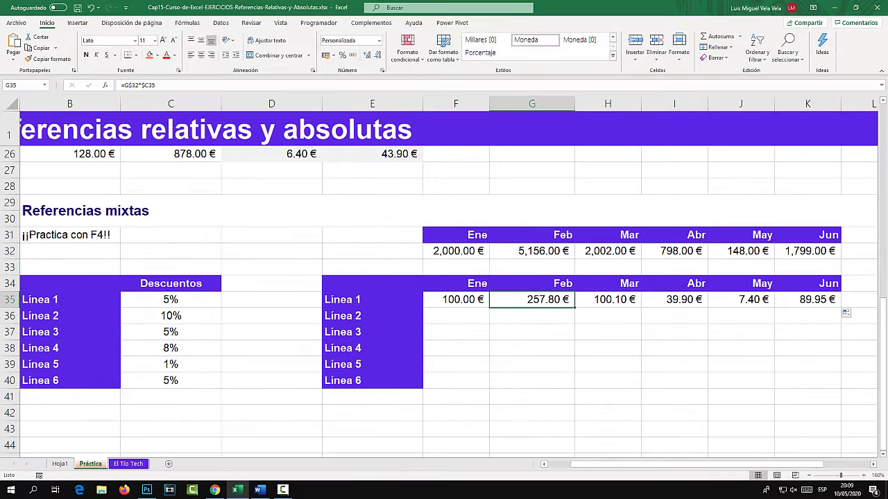
pyautogui.doubleClick(591, 299)
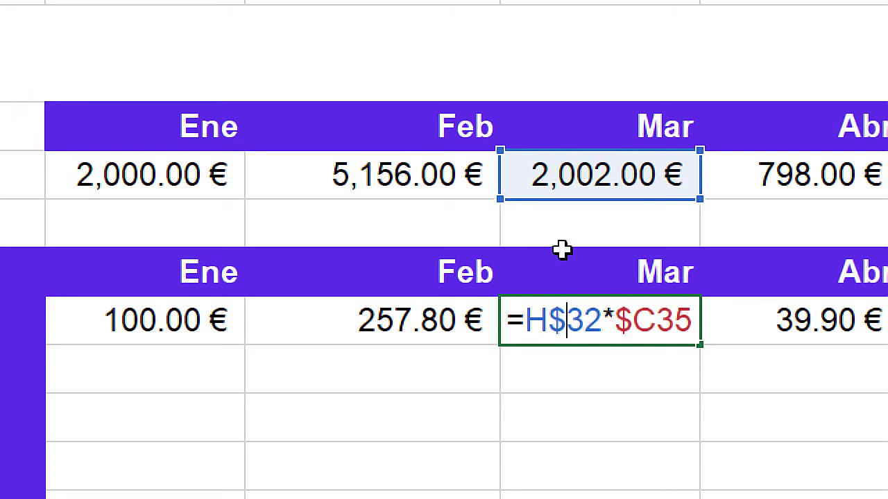
pyautogui.doubleClick(448, 318)
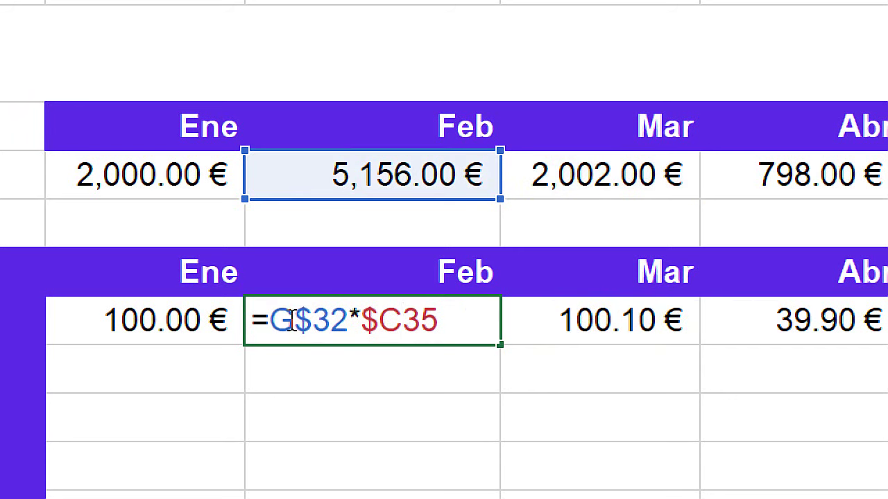
pyautogui.press('Escape')
pyautogui.doubleClick(778, 319)
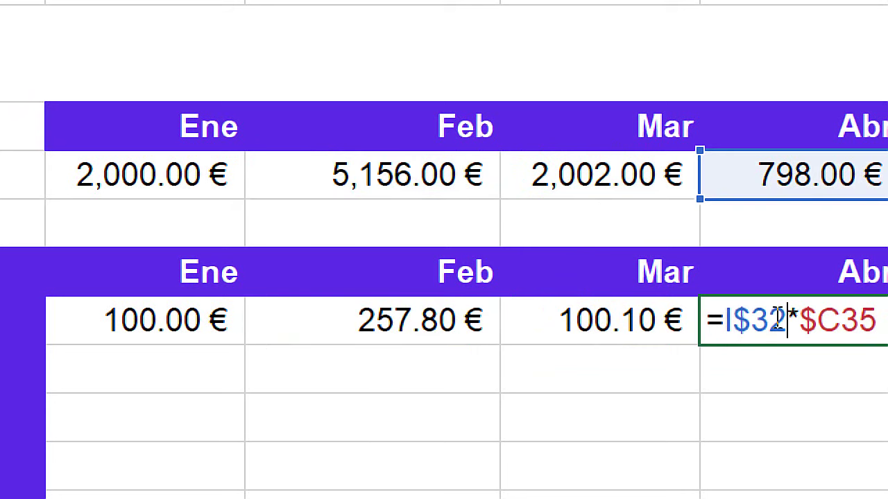
pyautogui.moveTo(724, 321); pyautogui.dragTo(733, 320)
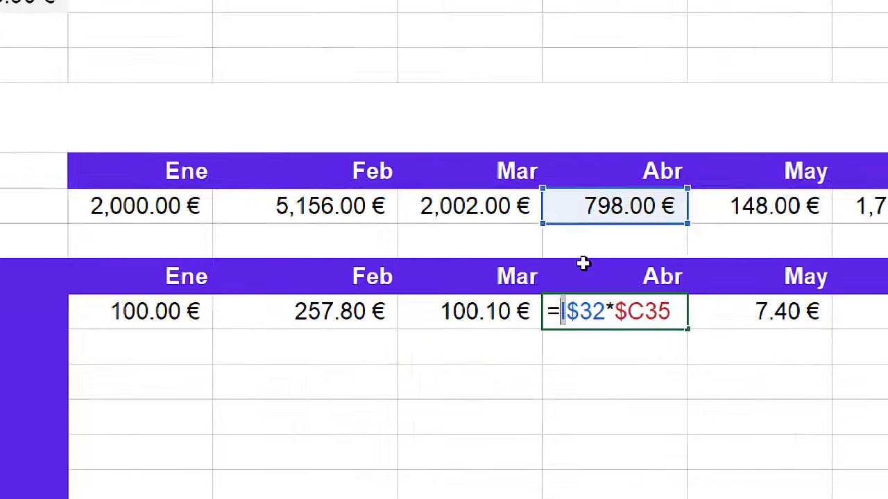
pyautogui.press('Escape')
pyautogui.click(456, 299)
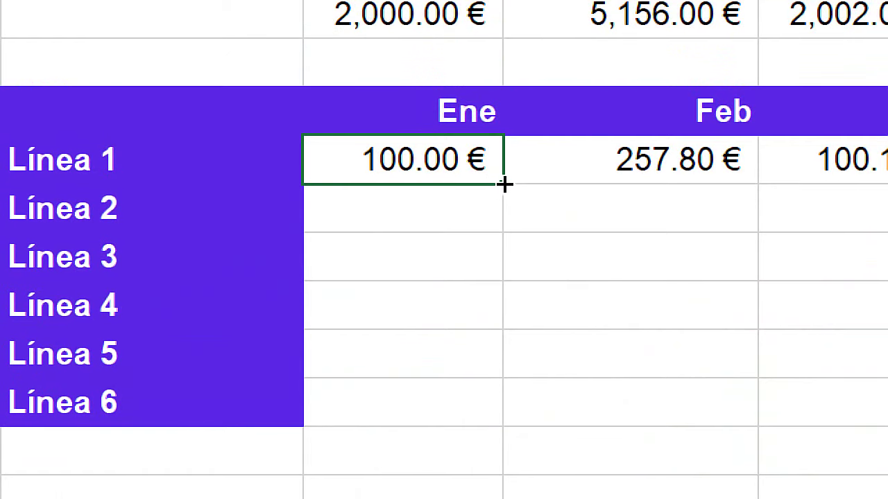
# Step: Fill the Ene formula down to F40 and check each Línea 2–6 formula
pyautogui.moveTo(504, 185); pyautogui.dragTo(513, 443)
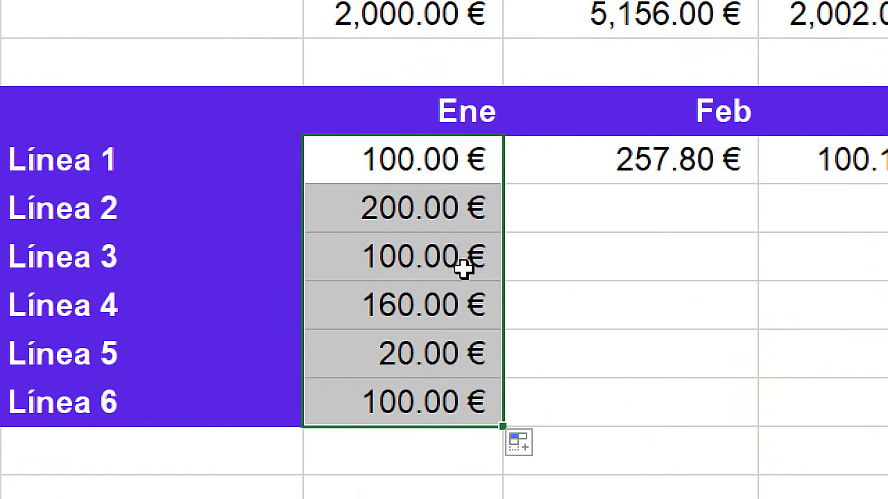
pyautogui.doubleClick(419, 206)
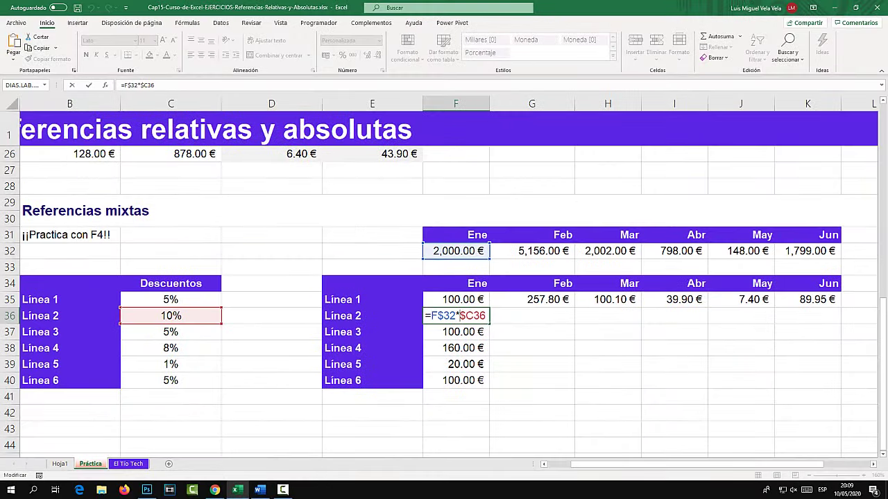
pyautogui.click(456, 332)
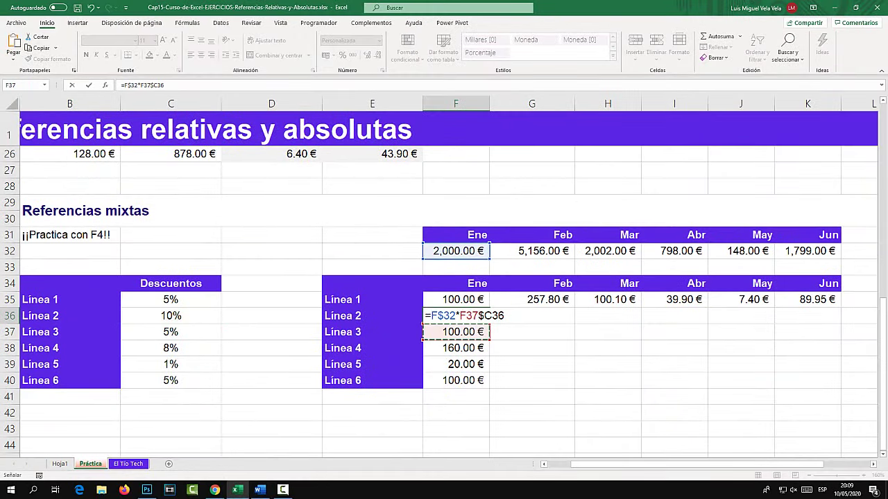
pyautogui.press('BackSpace')
pyautogui.press('BackSpace')
pyautogui.press('BackSpace')
pyautogui.press('Return')
pyautogui.press('F2')
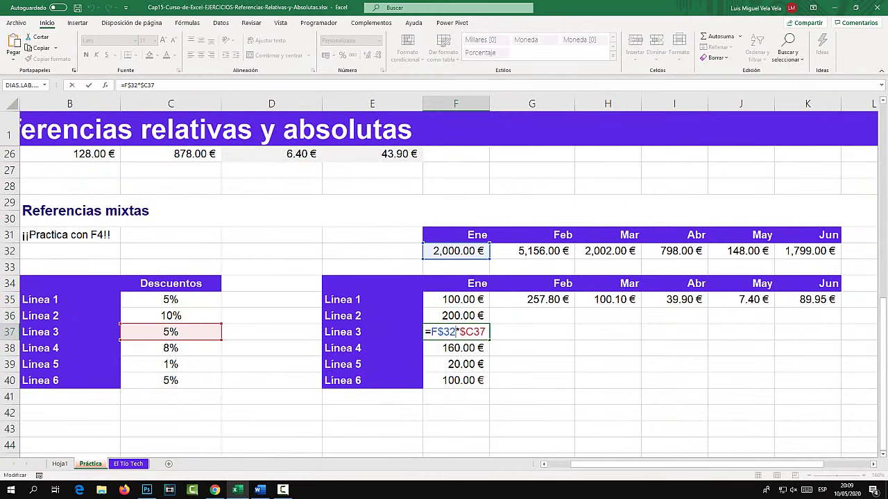
pyautogui.press('Return')
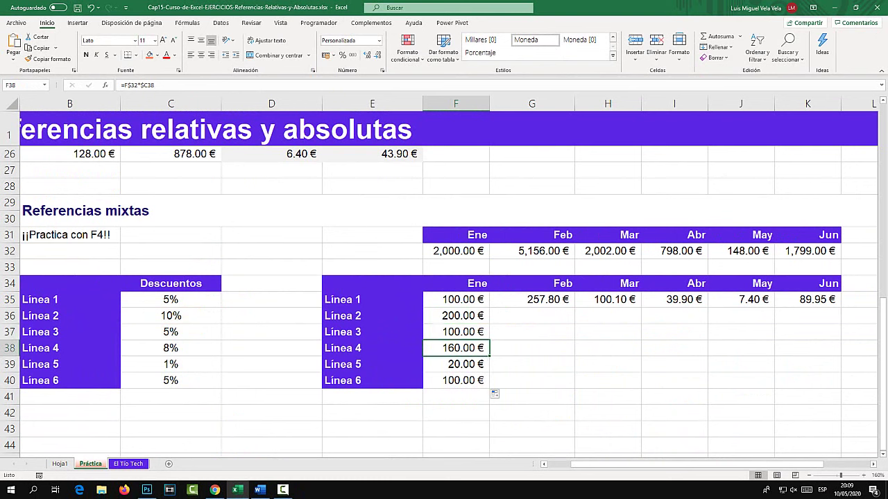
pyautogui.press('F2')
pyautogui.press('Return')
pyautogui.press('F2')
pyautogui.press('Return')
pyautogui.press('F2')
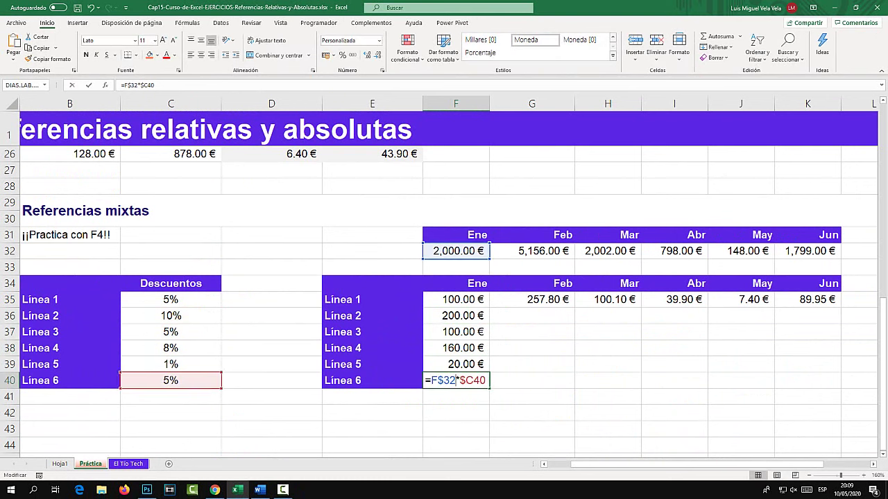
pyautogui.press('Return')
# Step: Copy the Línea 2 through Línea 6 formulas across from Ene to Jun
pyautogui.click(456, 316)
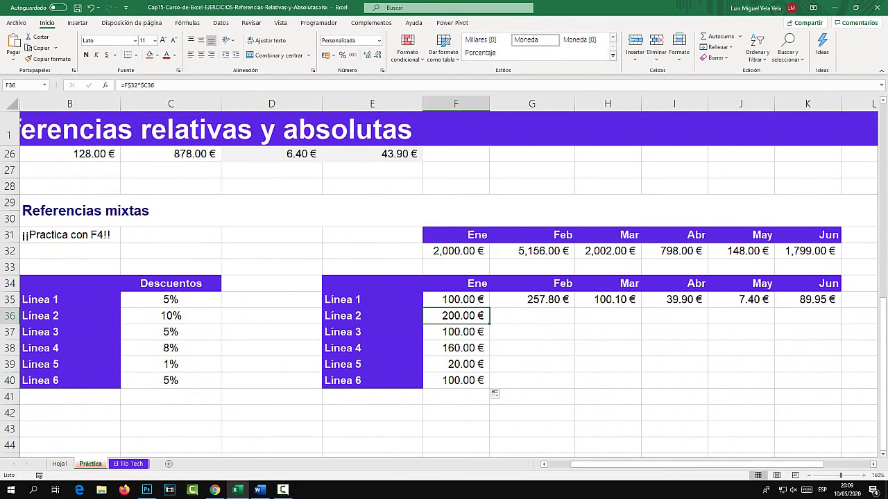
pyautogui.moveTo(489, 324); pyautogui.dragTo(832, 320)
pyautogui.click(455, 331)
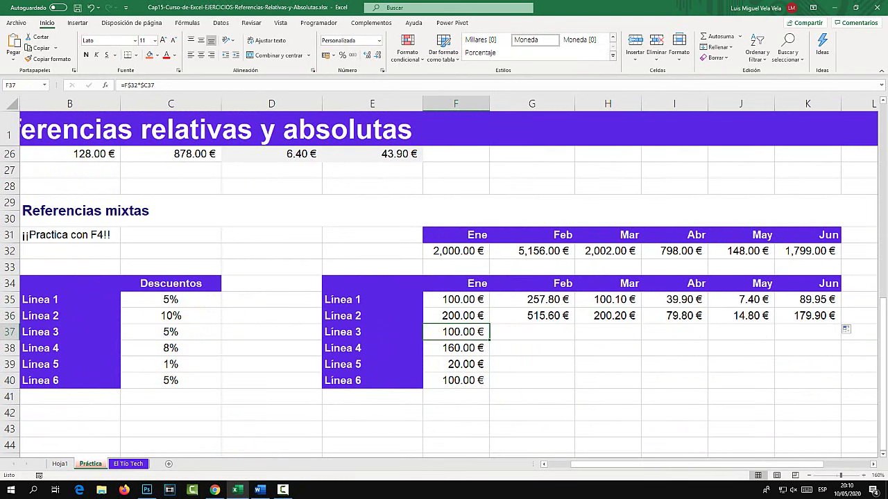
pyautogui.moveTo(489, 339); pyautogui.dragTo(838, 338)
pyautogui.click(456, 347)
pyautogui.moveTo(489, 355); pyautogui.dragTo(838, 354)
pyautogui.click(456, 364)
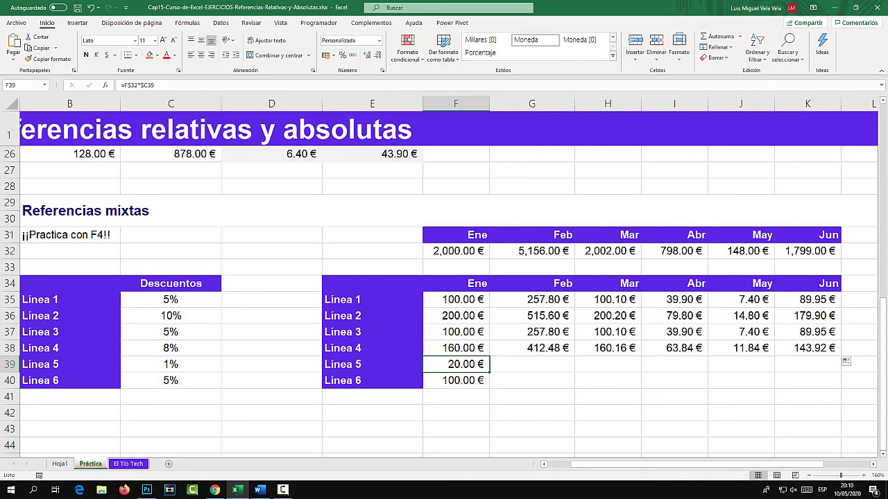
pyautogui.moveTo(489, 372); pyautogui.dragTo(838, 372)
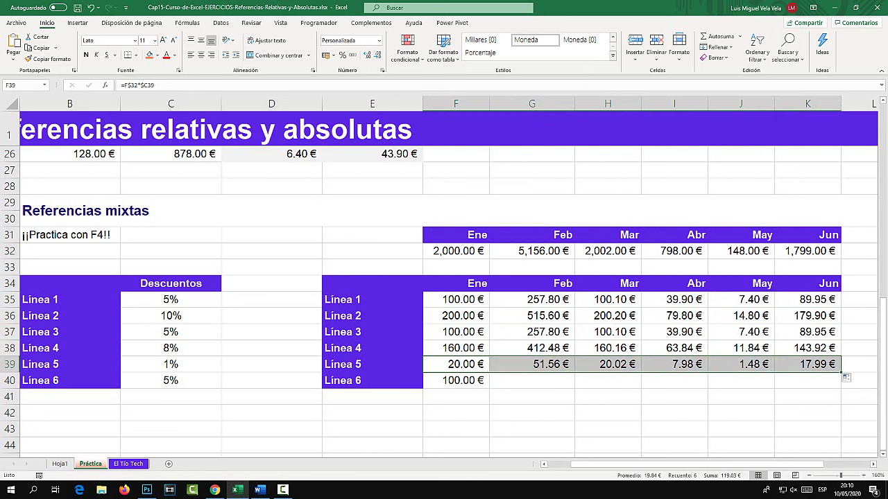
pyautogui.click(455, 380)
pyautogui.moveTo(489, 389); pyautogui.dragTo(838, 380)
pyautogui.doubleClick(456, 299)
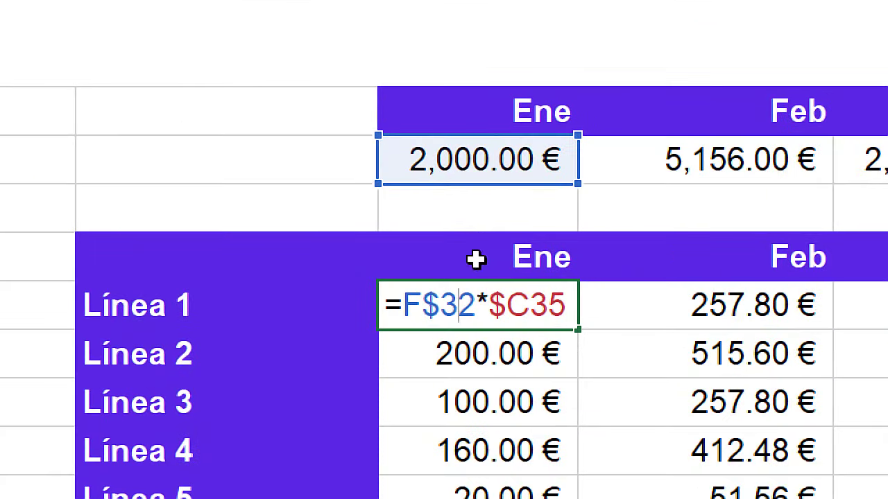
pyautogui.moveTo(478, 312); pyautogui.dragTo(423, 312)
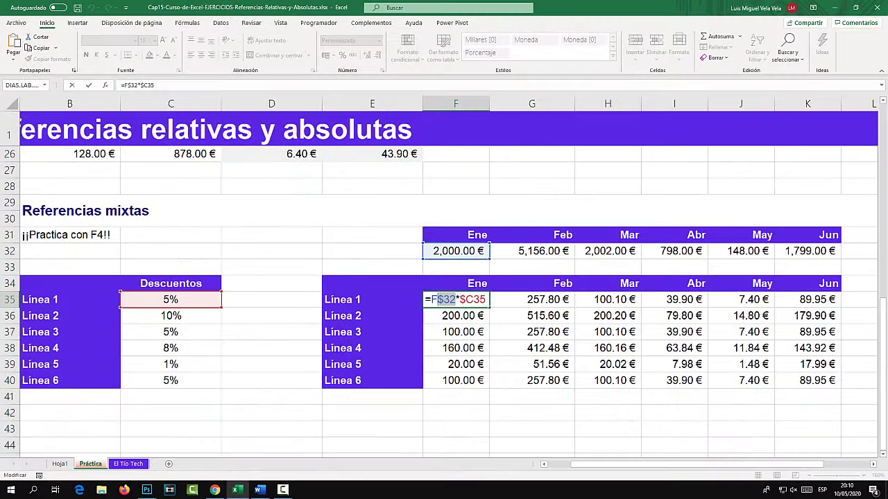
pyautogui.press('super')
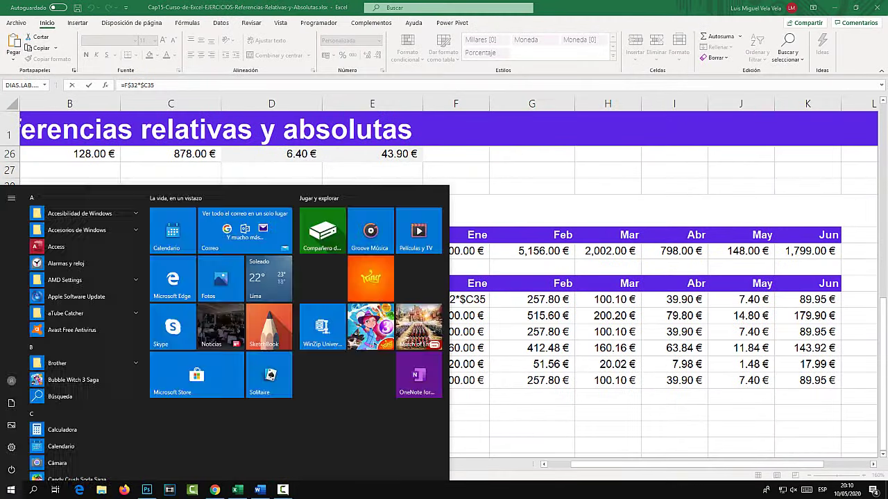
pyautogui.press('super')
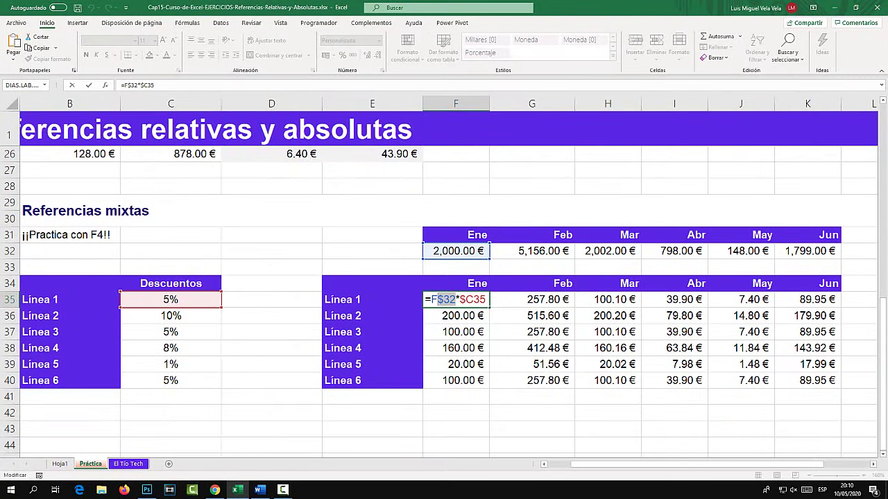
pyautogui.click(472, 299)
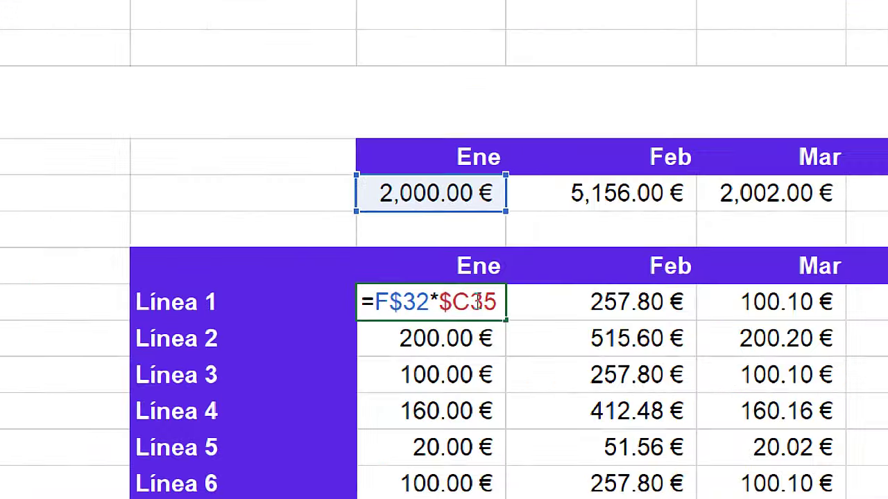
pyautogui.hotkey('ctrl', 'Return')
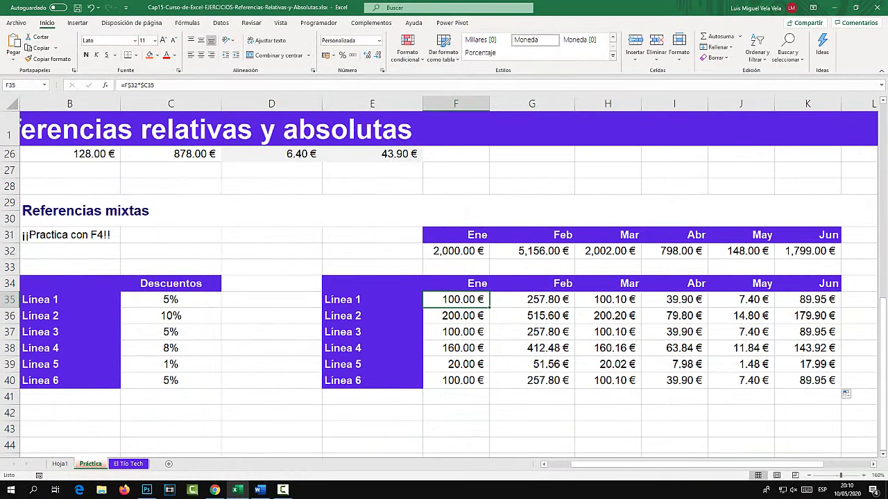